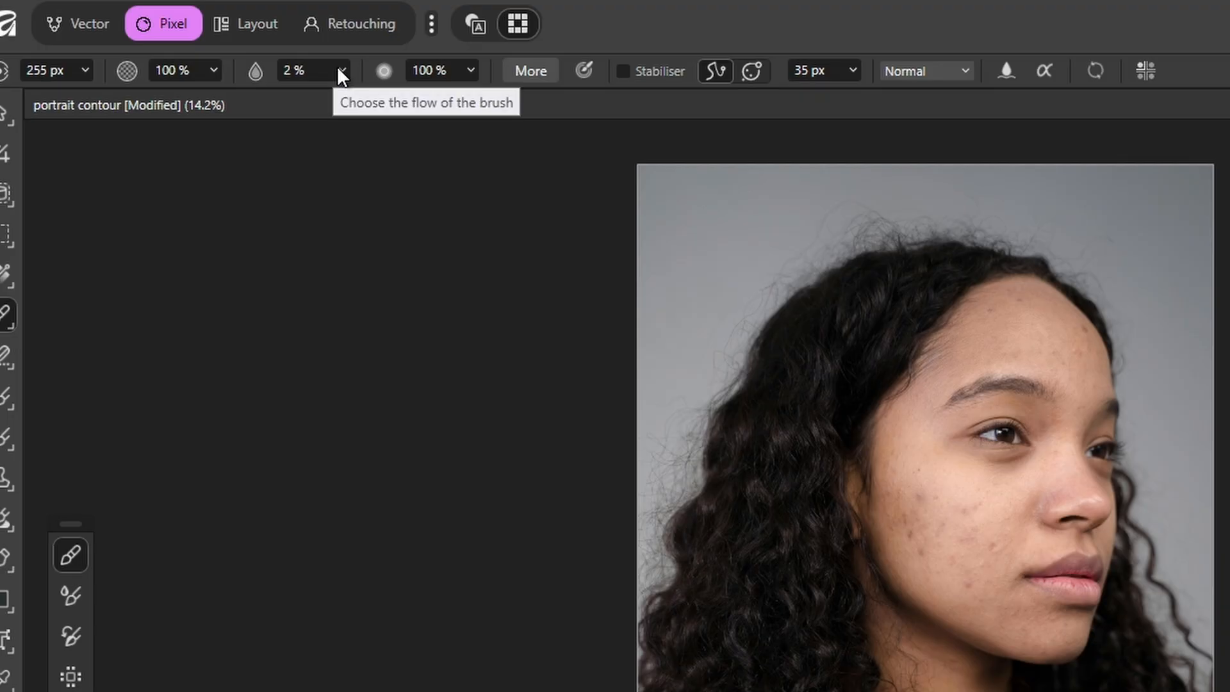
Step: Raise the paint brush's flow and reduce the brush size for thin strokes on the Lighten Blur layer
left_click_drag(344, 96, 508, 105)
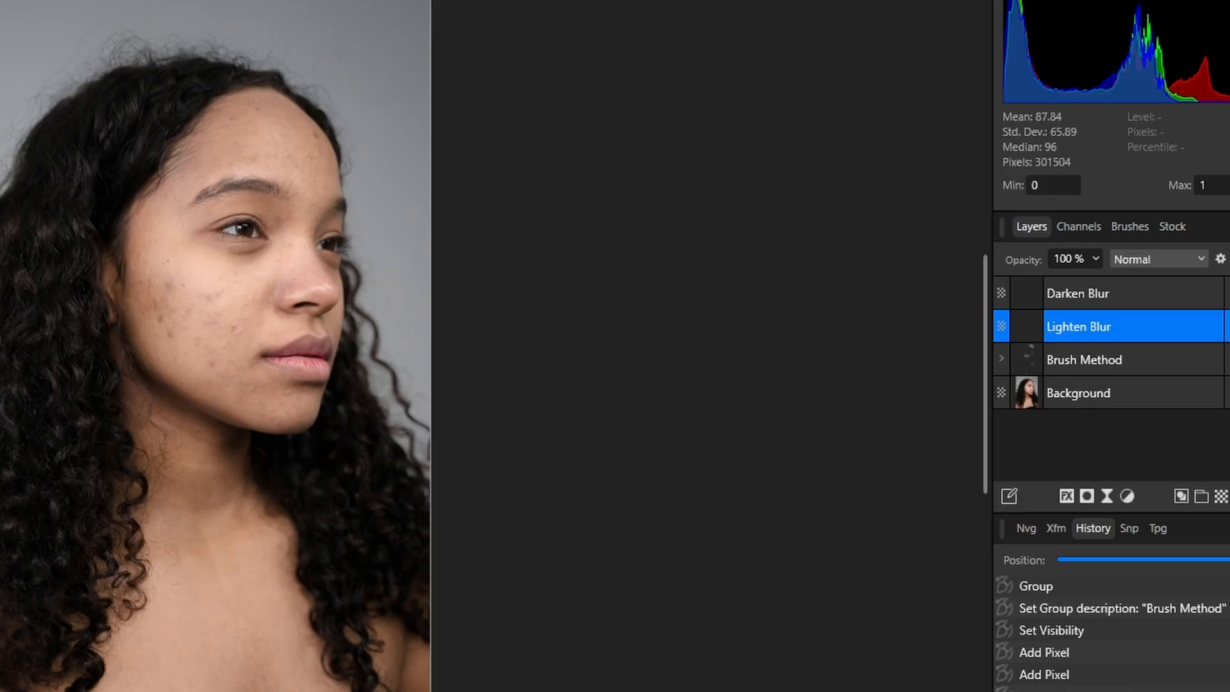
left_click(205, 291)
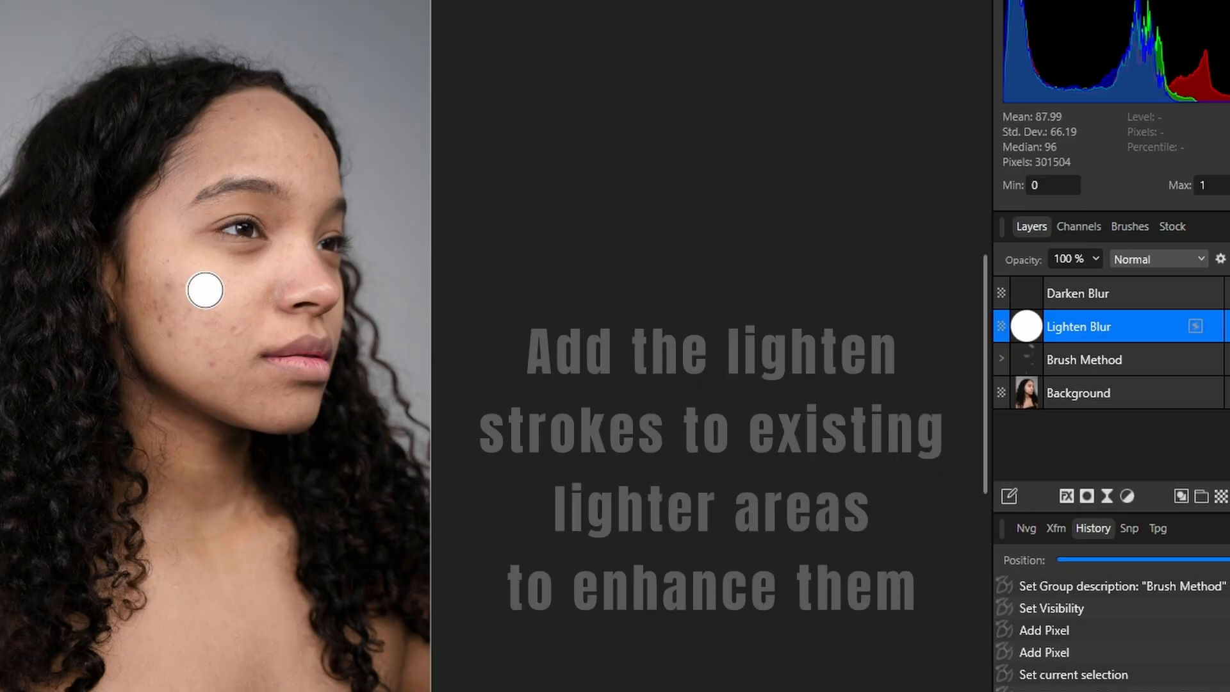
key("bracketleft")
key("bracketleft")
key("bracketleft")
key("bracketleft")
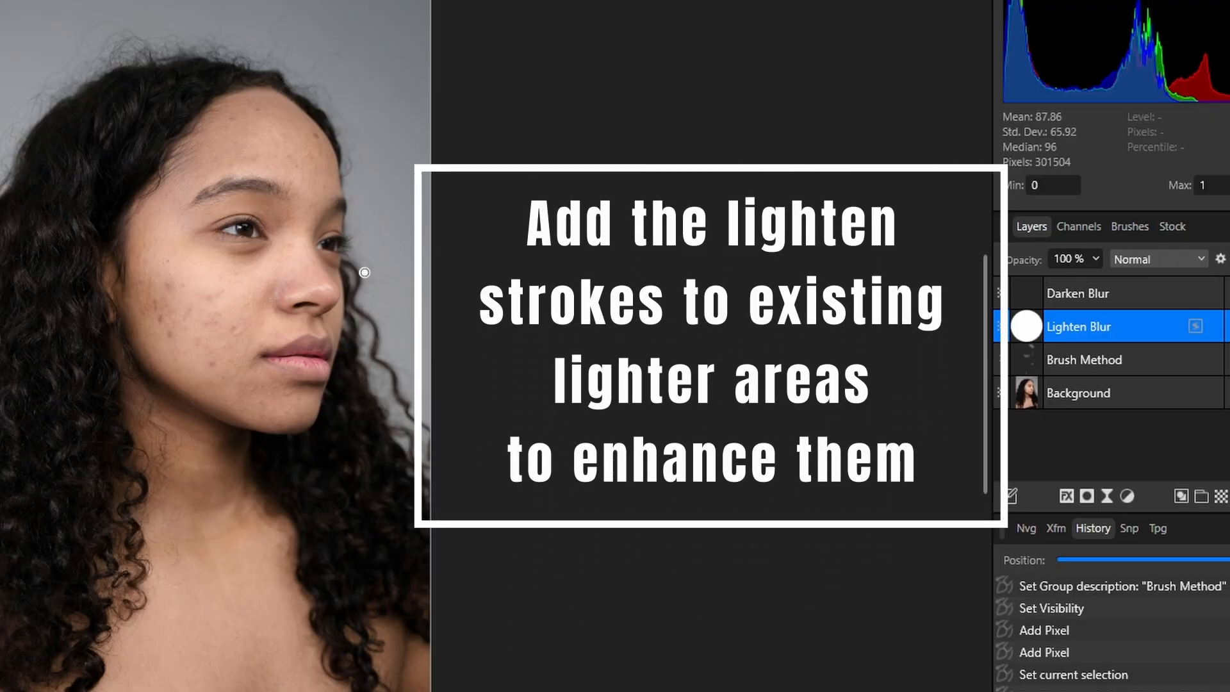
Step: Paint white strokes on the Lighten Blur layer across the upper cheek, forehead, chin and the area above the upper lip
left_click_drag(272, 276, 196, 302)
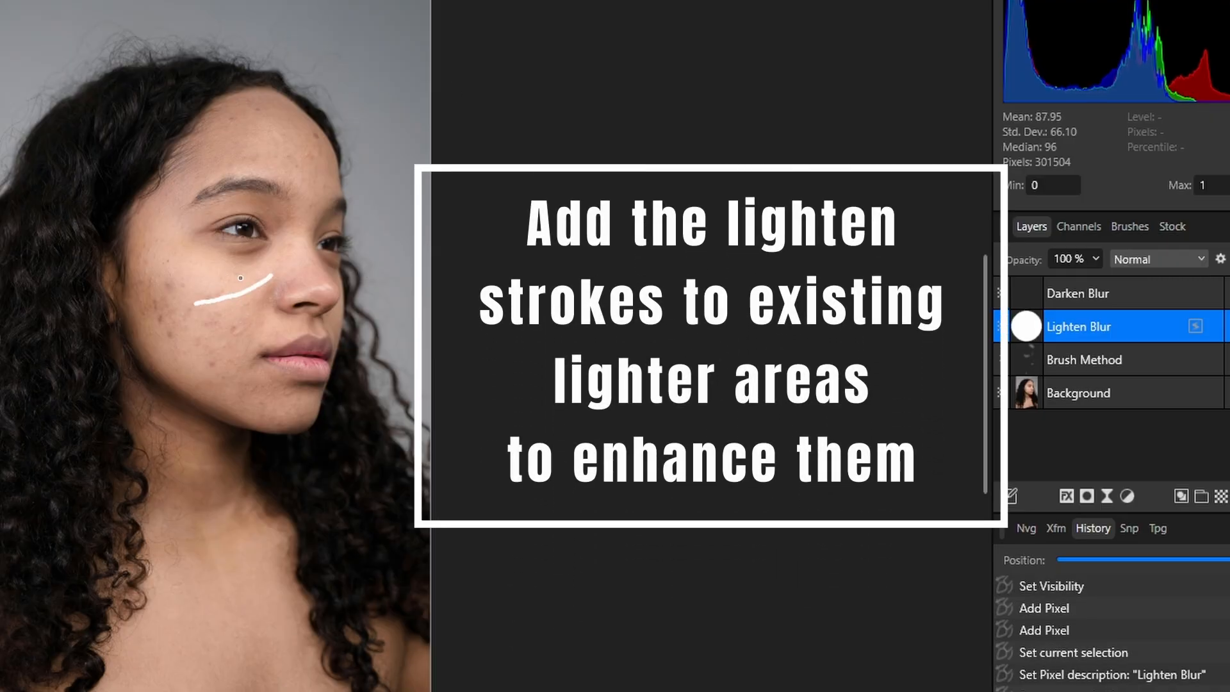
left_click_drag(270, 277, 189, 261)
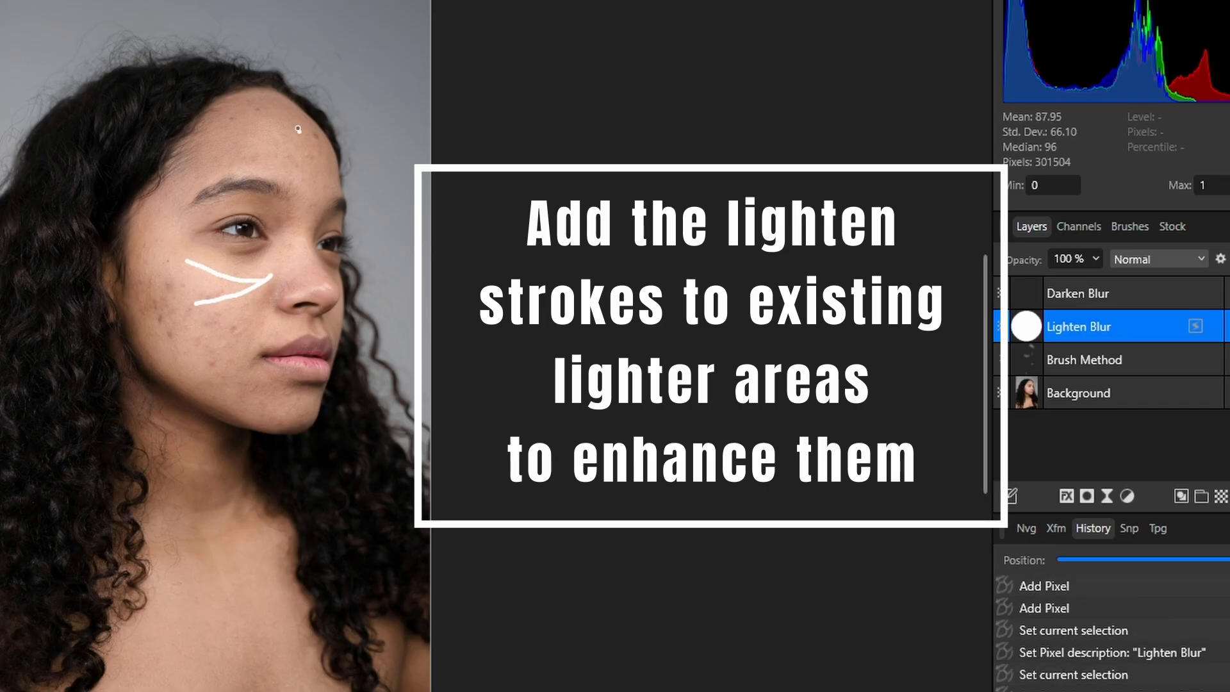
mouse_move(276, 123)
left_mouse_down()
mouse_move(328, 163)
mouse_move(280, 151)
mouse_move(314, 178)
mouse_move(264, 154)
mouse_move(284, 171)
left_mouse_up()
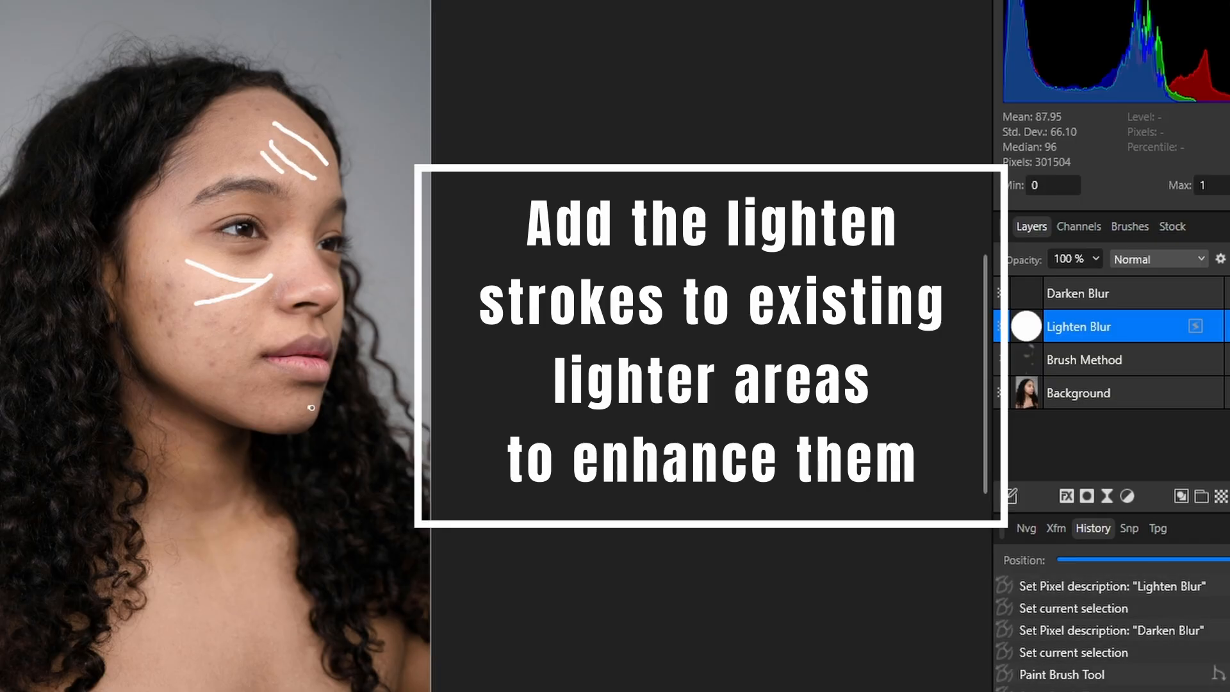
left_click_drag(314, 402, 280, 406)
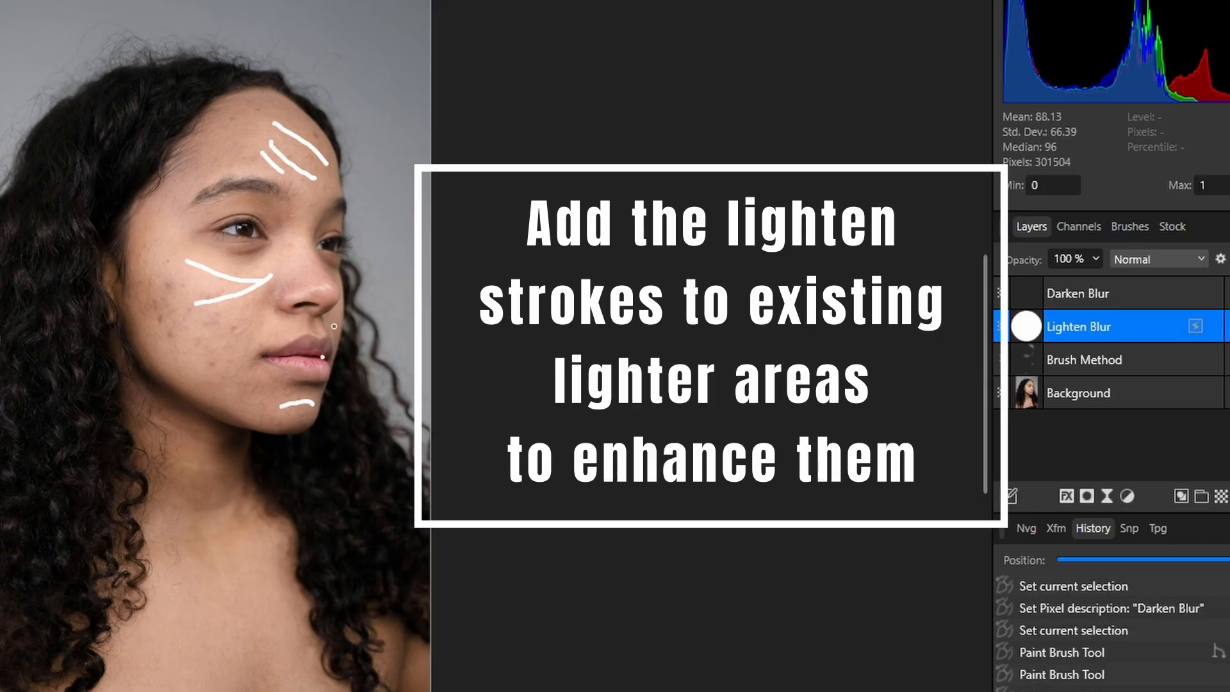
left_click_drag(318, 331, 314, 321)
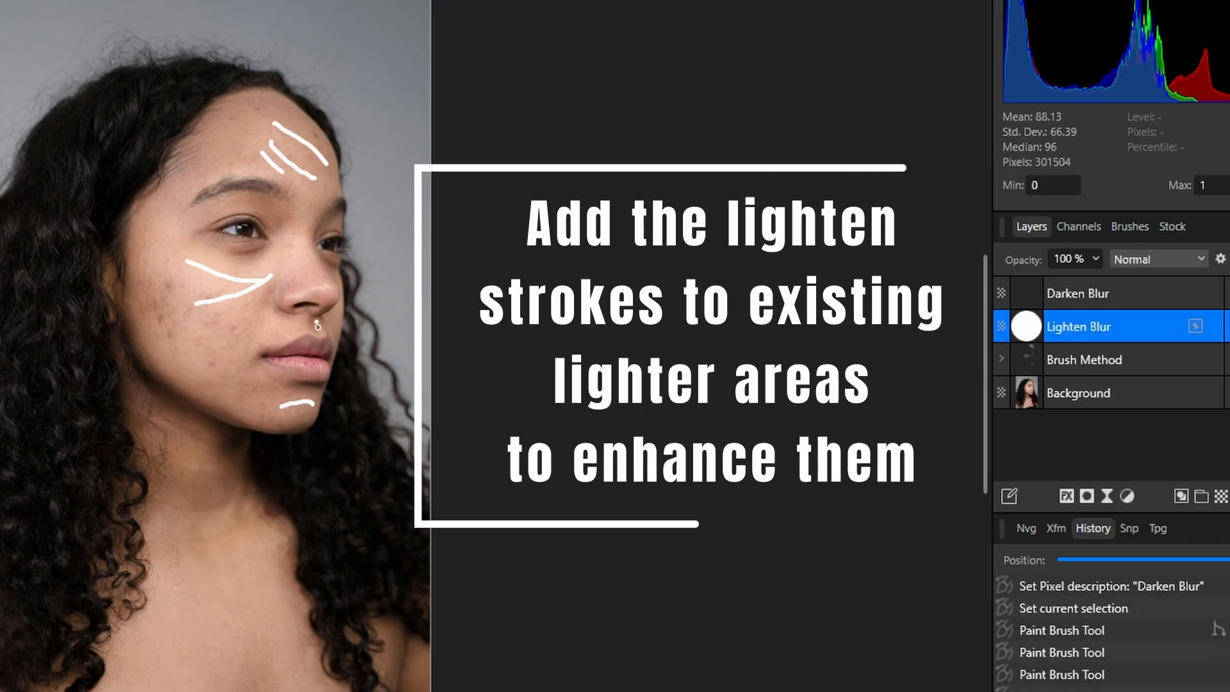
left_click_drag(302, 320, 301, 332)
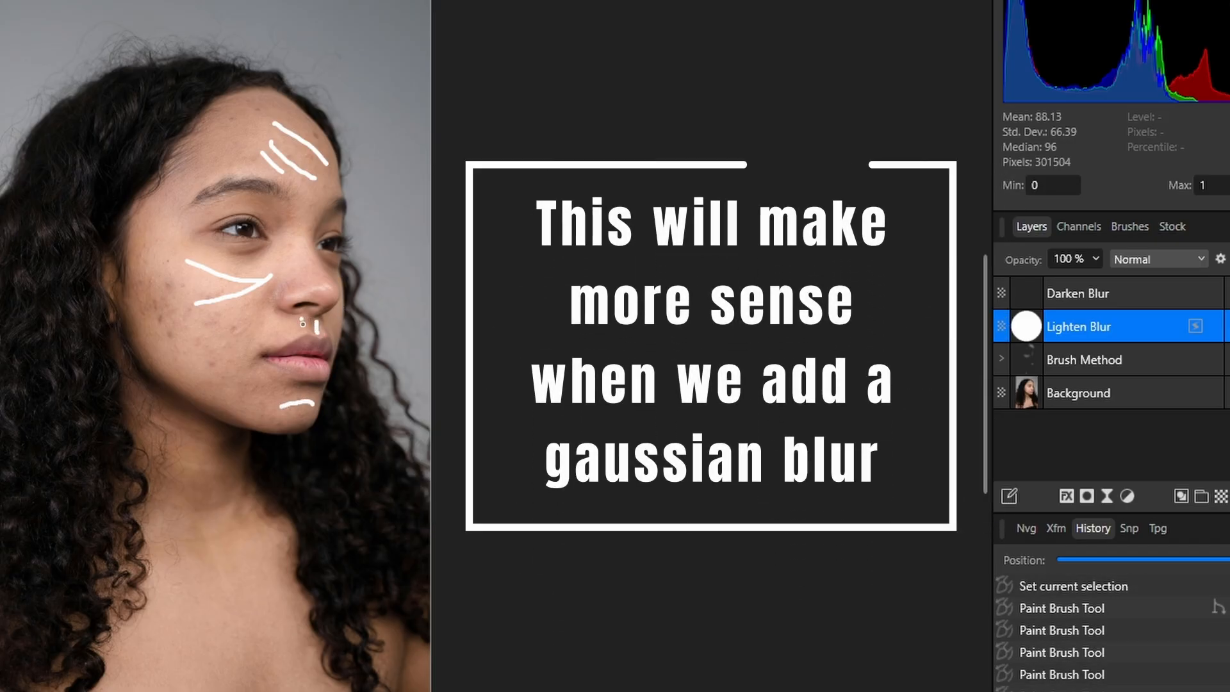
Step: Add white strokes on the neck, along the lower cheek, beside the temple and down the bridge of the nose
left_click_drag(212, 517, 229, 564)
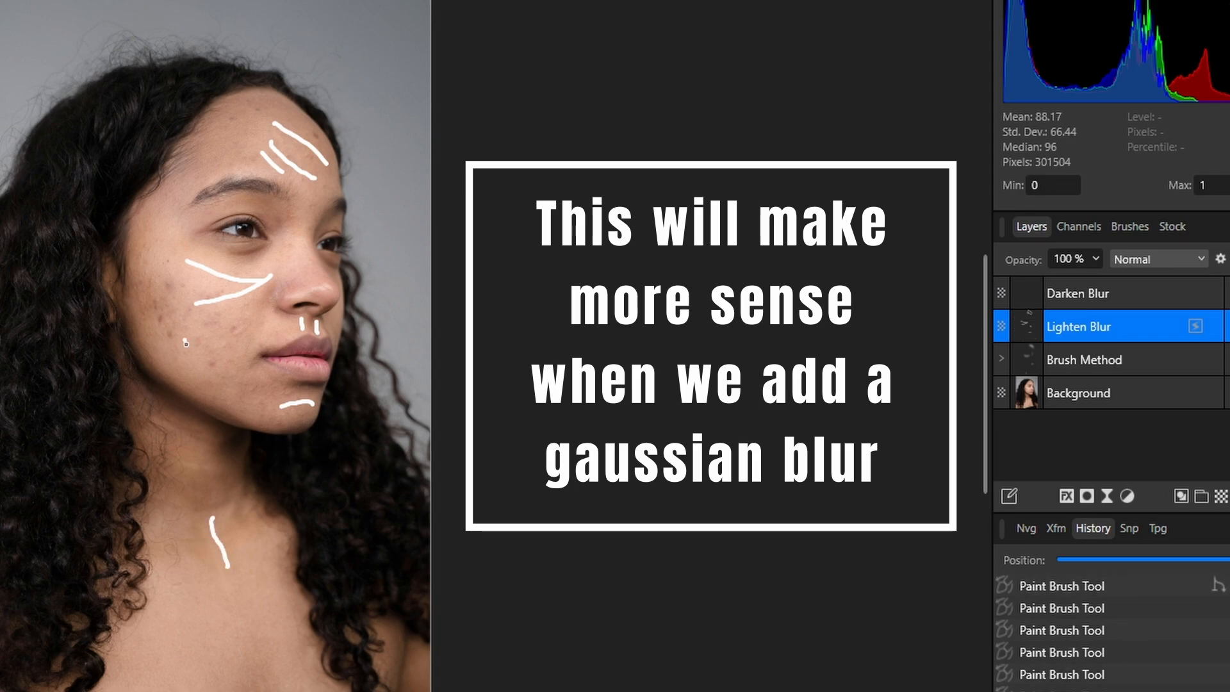
left_click_drag(157, 342, 220, 382)
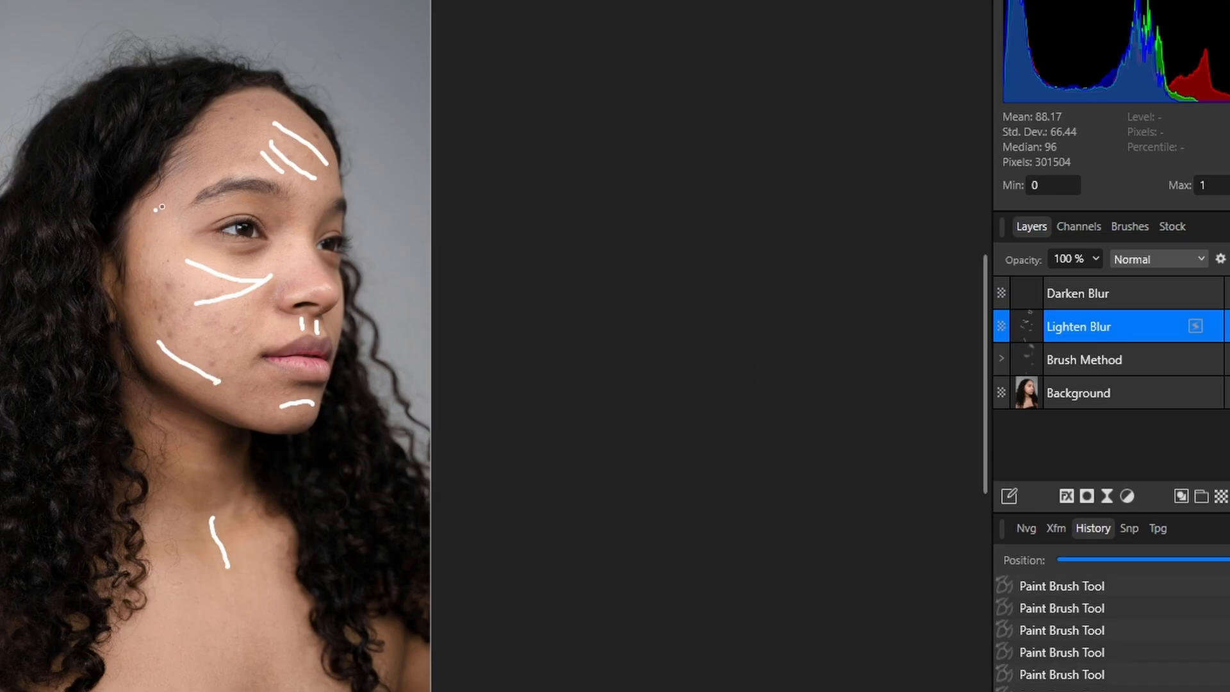
mouse_move(176, 199)
left_mouse_down()
mouse_move(146, 225)
mouse_move(173, 253)
left_mouse_up()
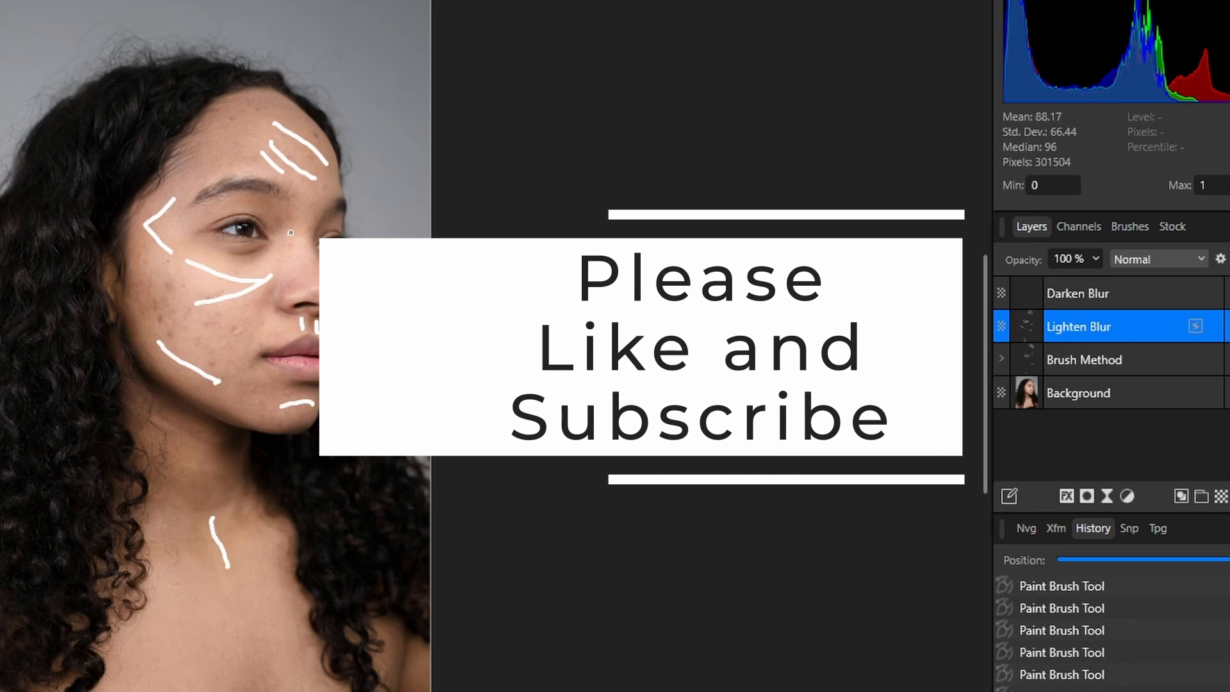
left_click_drag(296, 230, 299, 275)
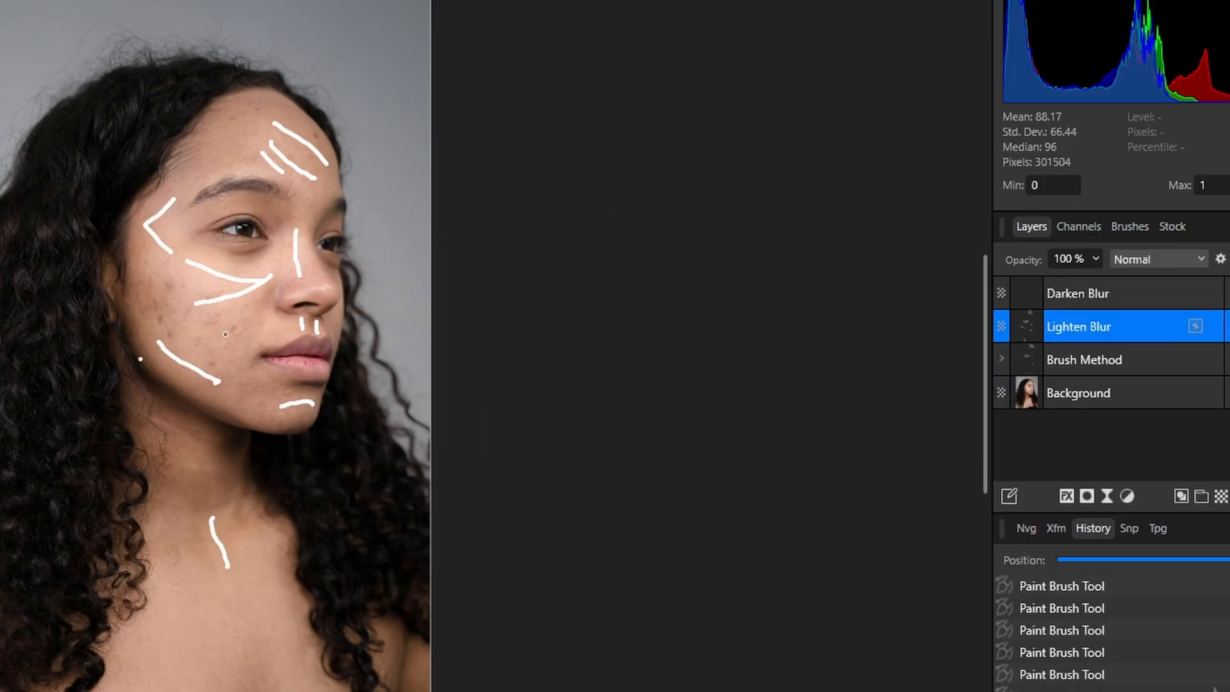
Step: Paint black strokes on the Darken Blur layer under the lower lip and along the jawline, neck, eyebrows and sides of the nose
left_click(1096, 293)
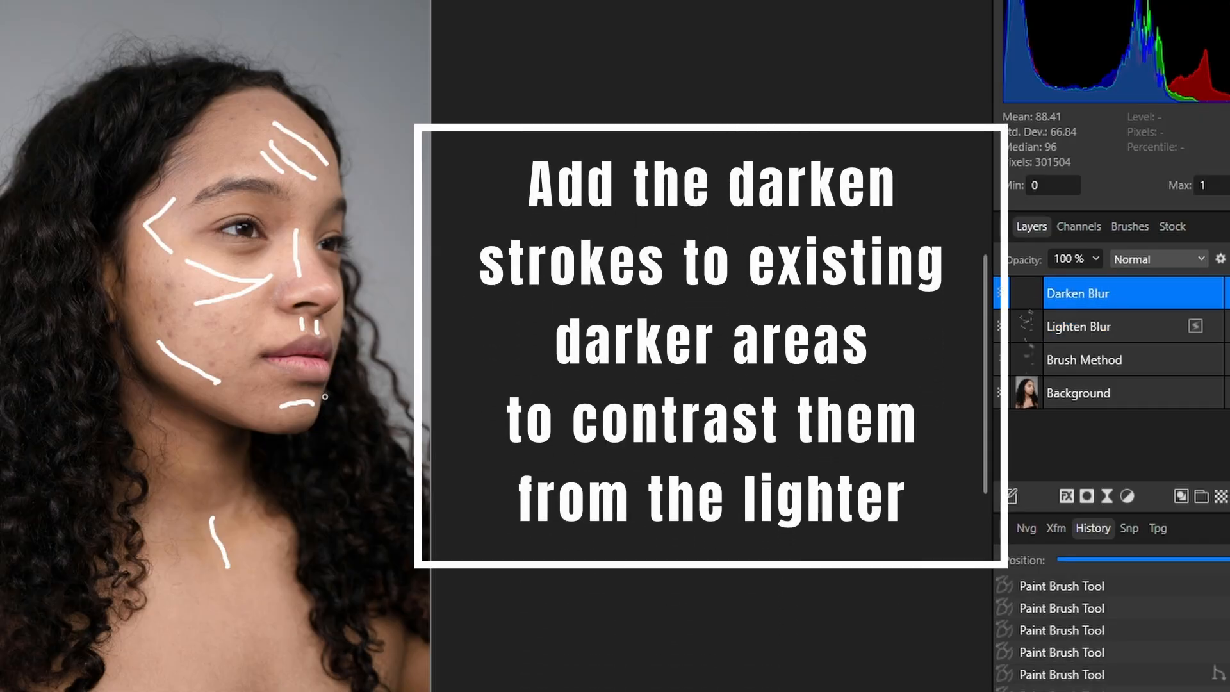
left_click_drag(296, 383, 325, 387)
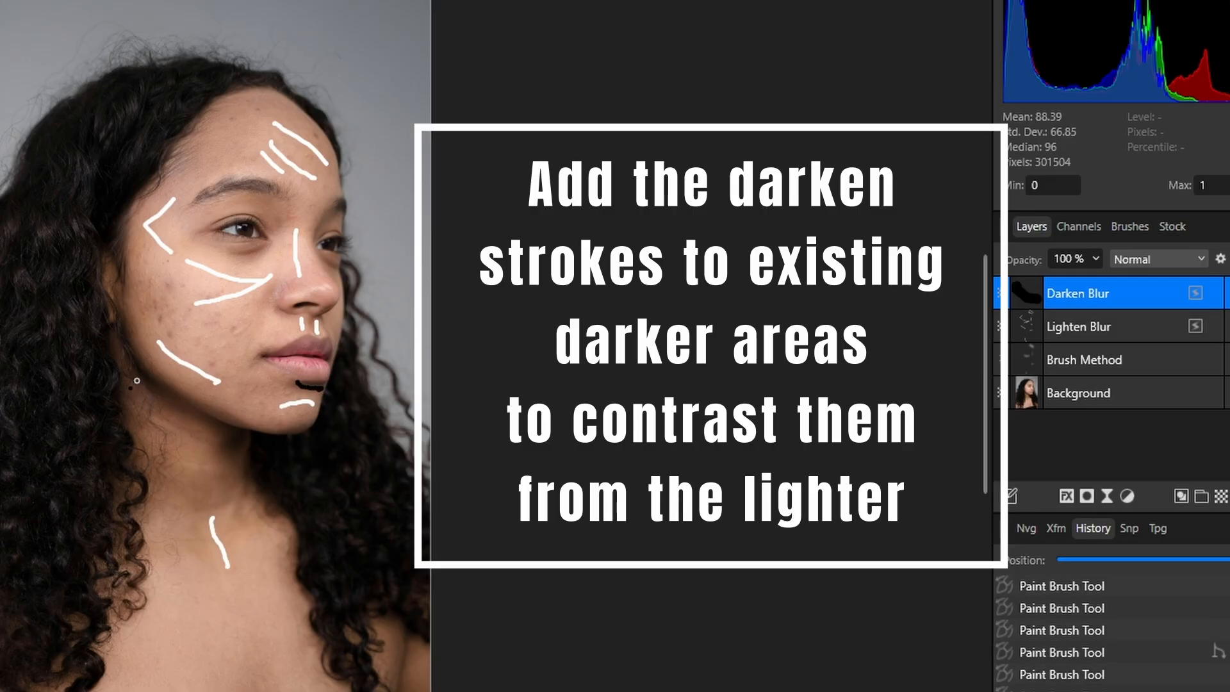
mouse_move(124, 317)
left_mouse_down()
mouse_move(166, 394)
mouse_move(240, 442)
left_mouse_up()
left_click_drag(204, 515, 207, 548)
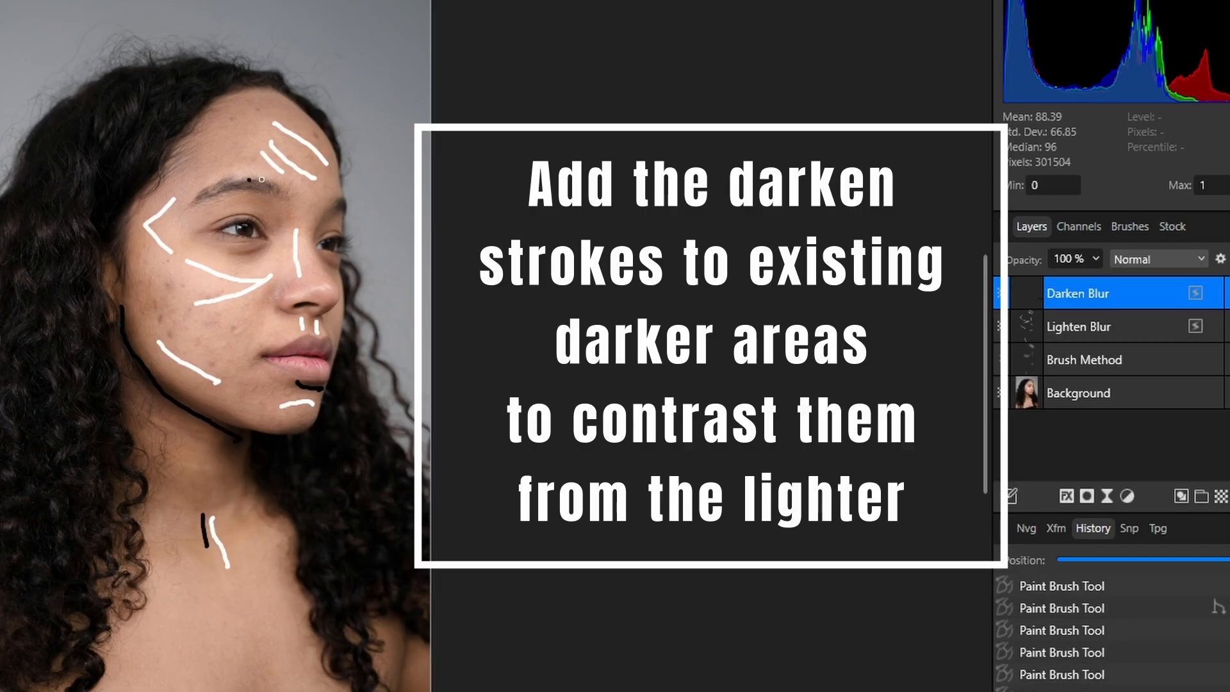
left_click_drag(276, 189, 204, 194)
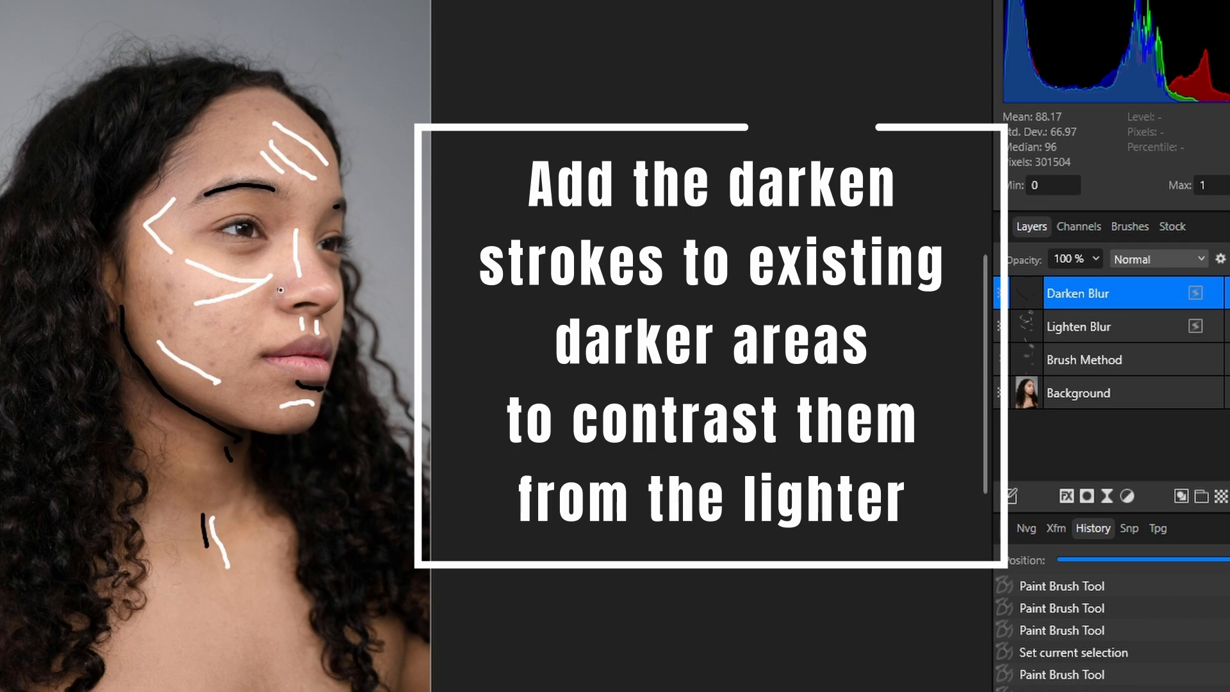
mouse_move(278, 287)
left_mouse_down()
mouse_move(277, 310)
mouse_move(325, 308)
left_mouse_up()
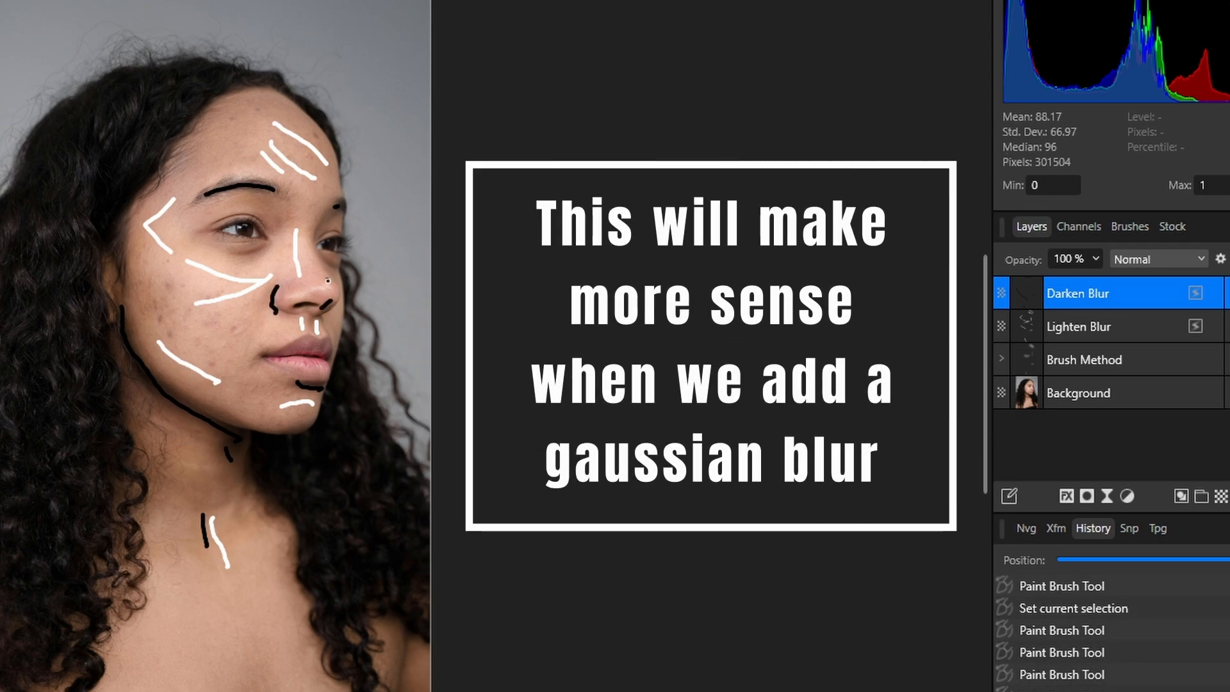
left_click_drag(328, 272, 330, 276)
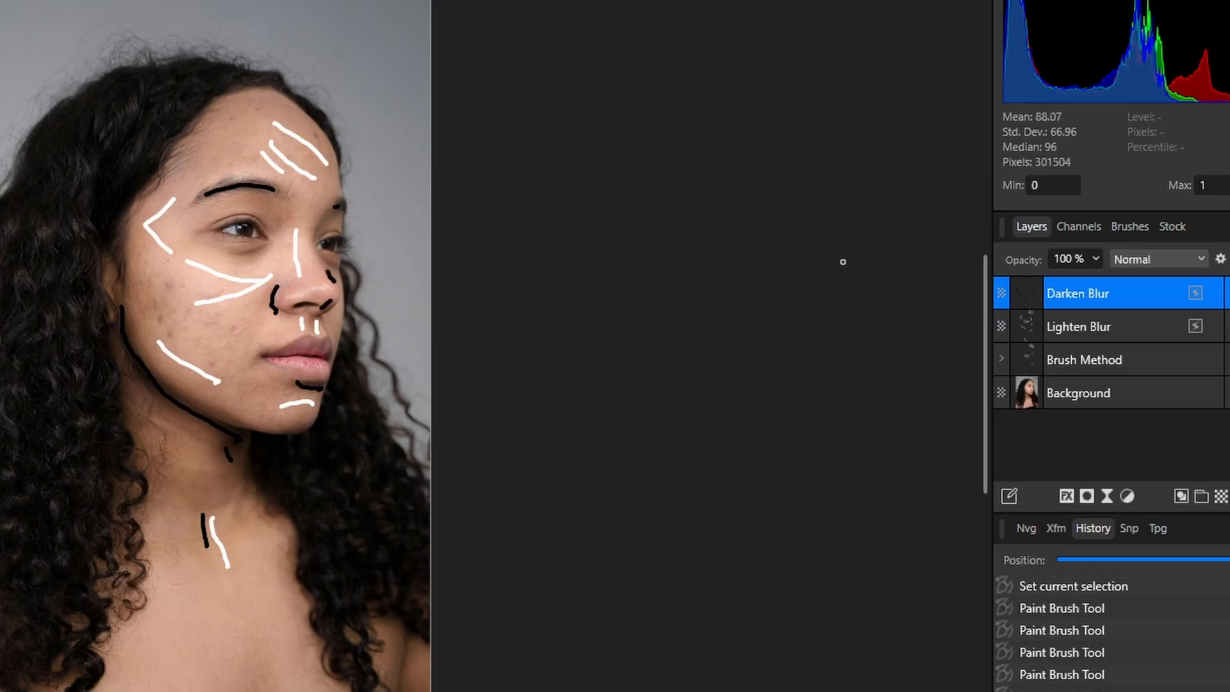
Step: Apply a live Gaussian Blur to the Lighten Blur layer and set the layer's opacity to 46%
left_click(1134, 333)
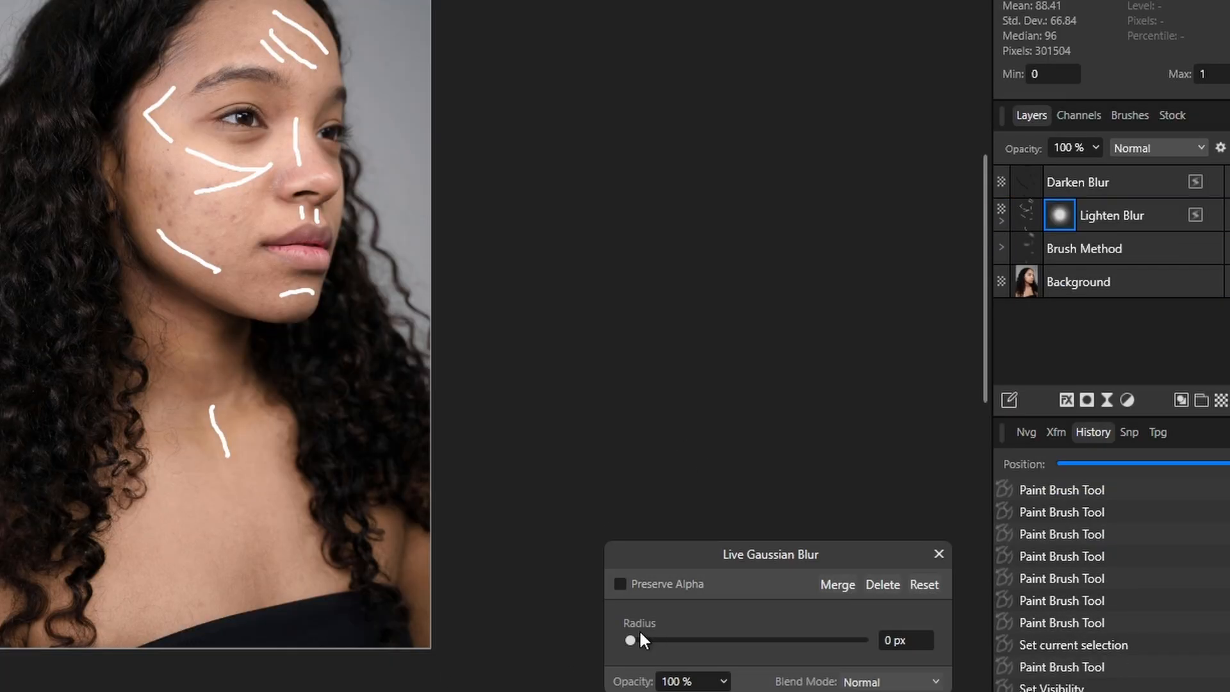
left_click_drag(629, 640, 850, 650)
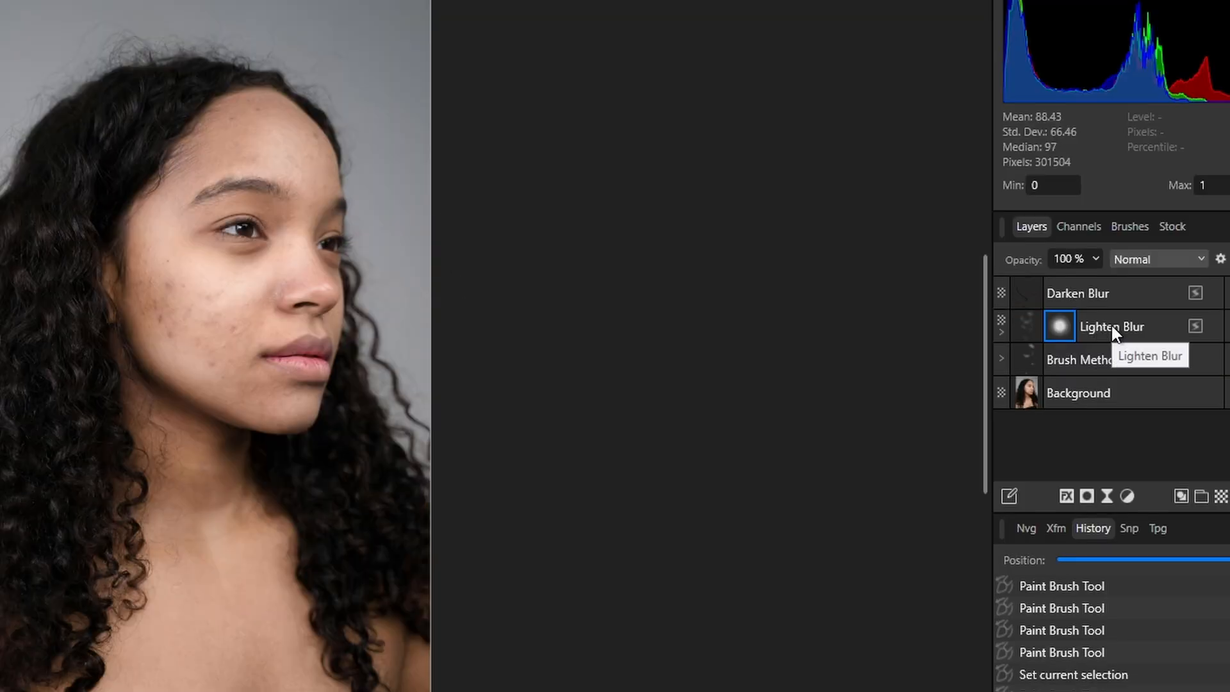
left_click(1115, 212)
left_click(1096, 258)
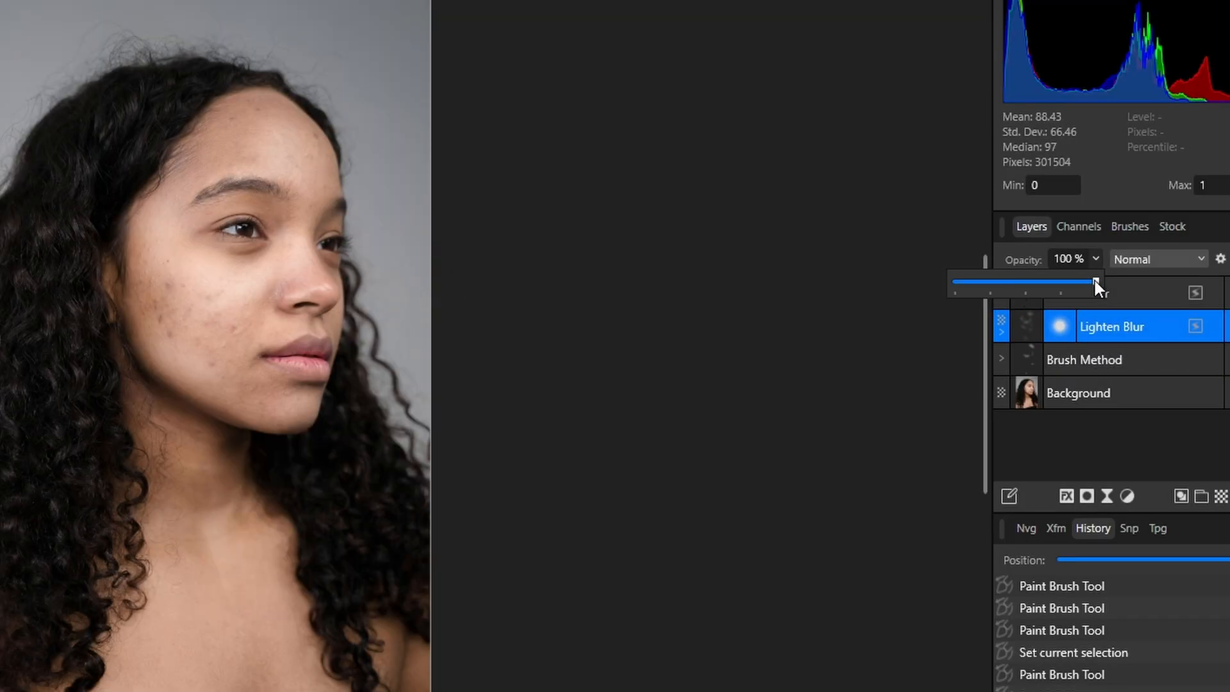
mouse_move(1009, 286)
left_mouse_down()
mouse_move(966, 280)
mouse_move(1054, 279)
mouse_move(1021, 280)
left_mouse_up()
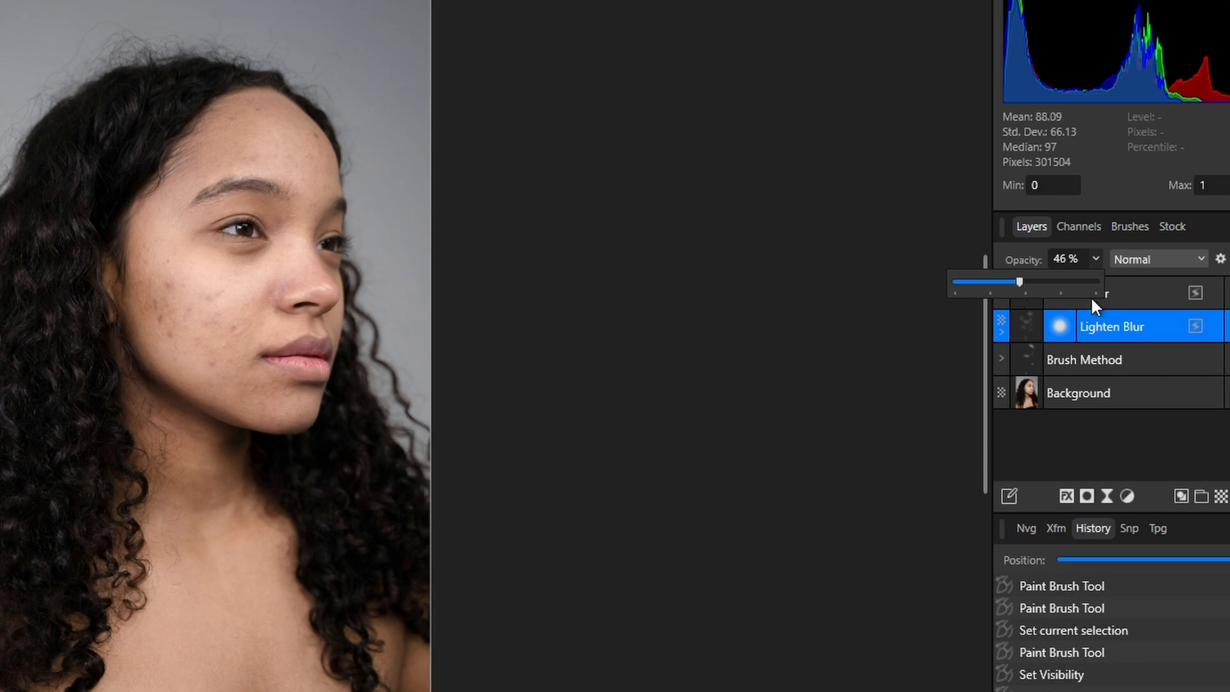
Step: Show the Darken Blur layer and apply a live Gaussian Blur with a 75.5 px radius to it
left_click(1130, 301)
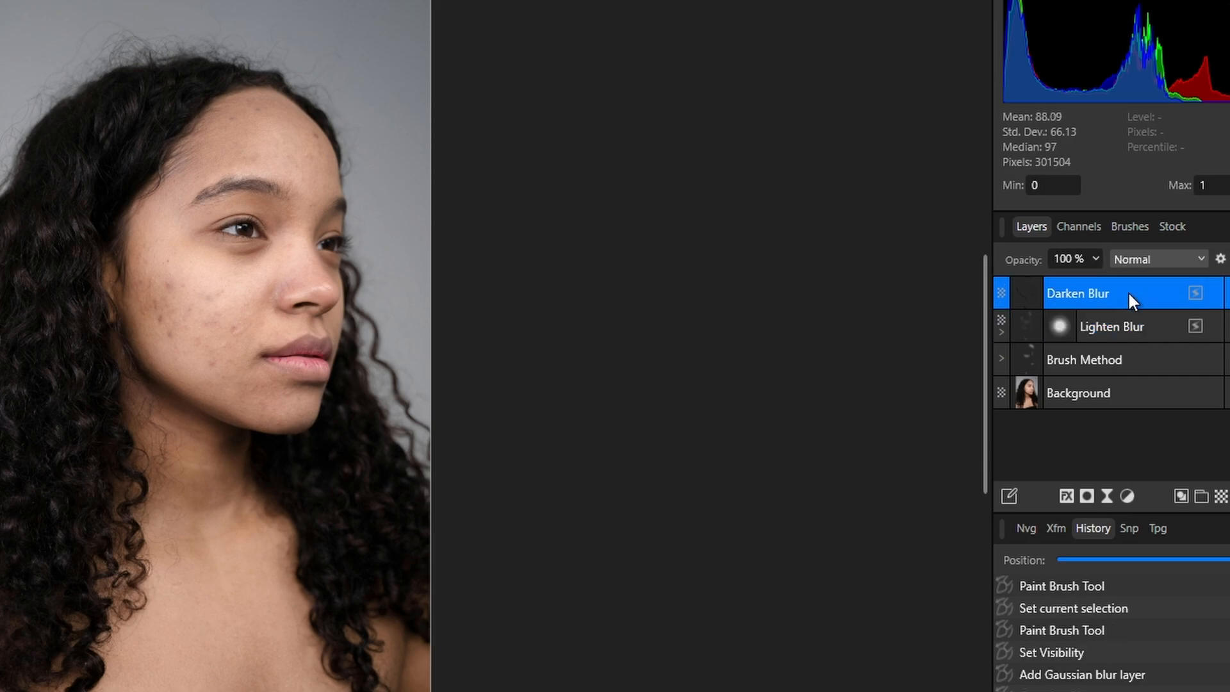
left_click(1196, 293)
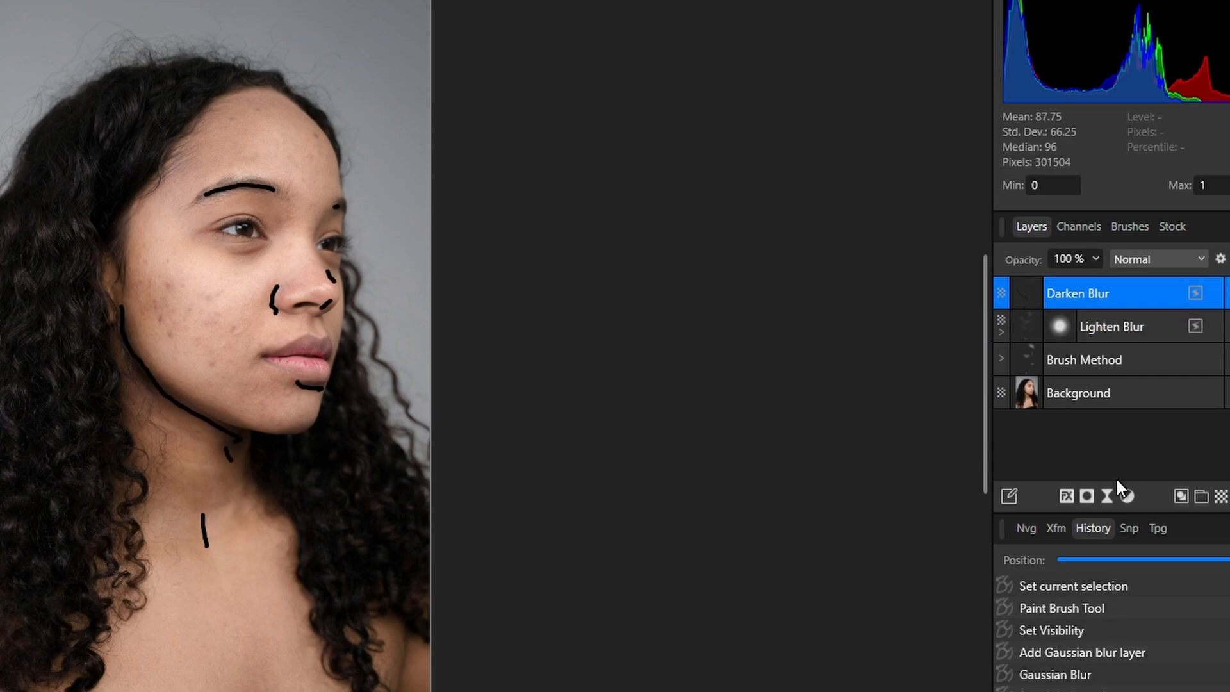
left_click(1103, 498)
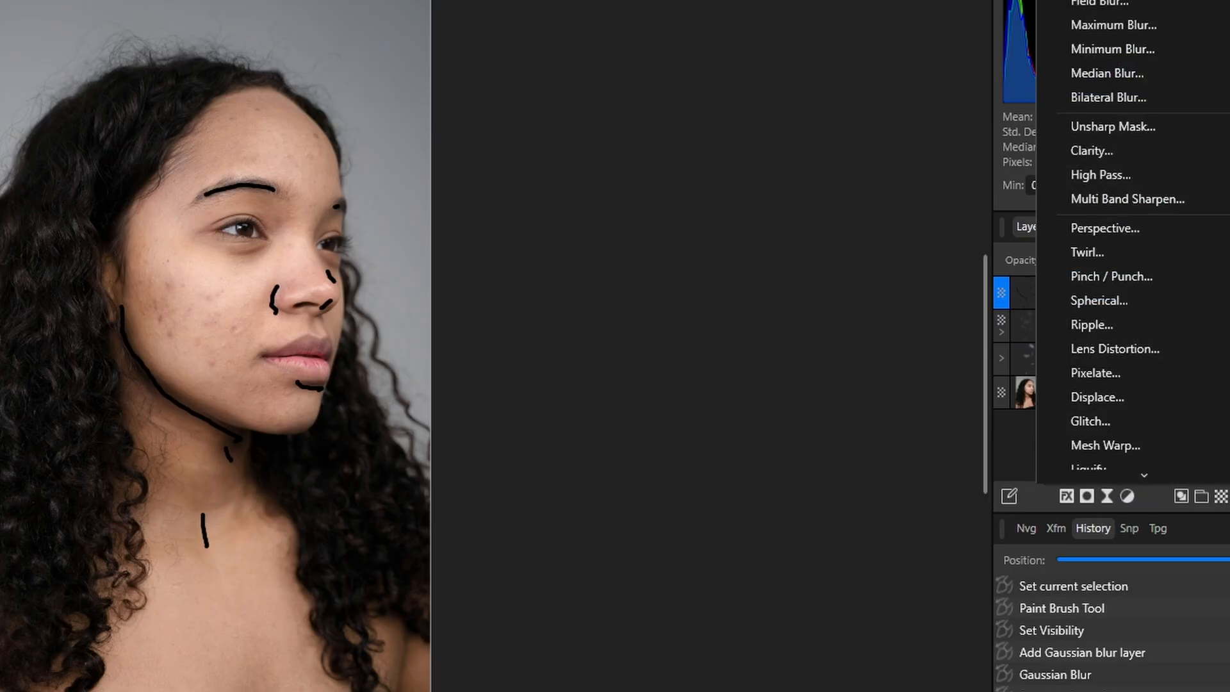
left_click(1104, 1)
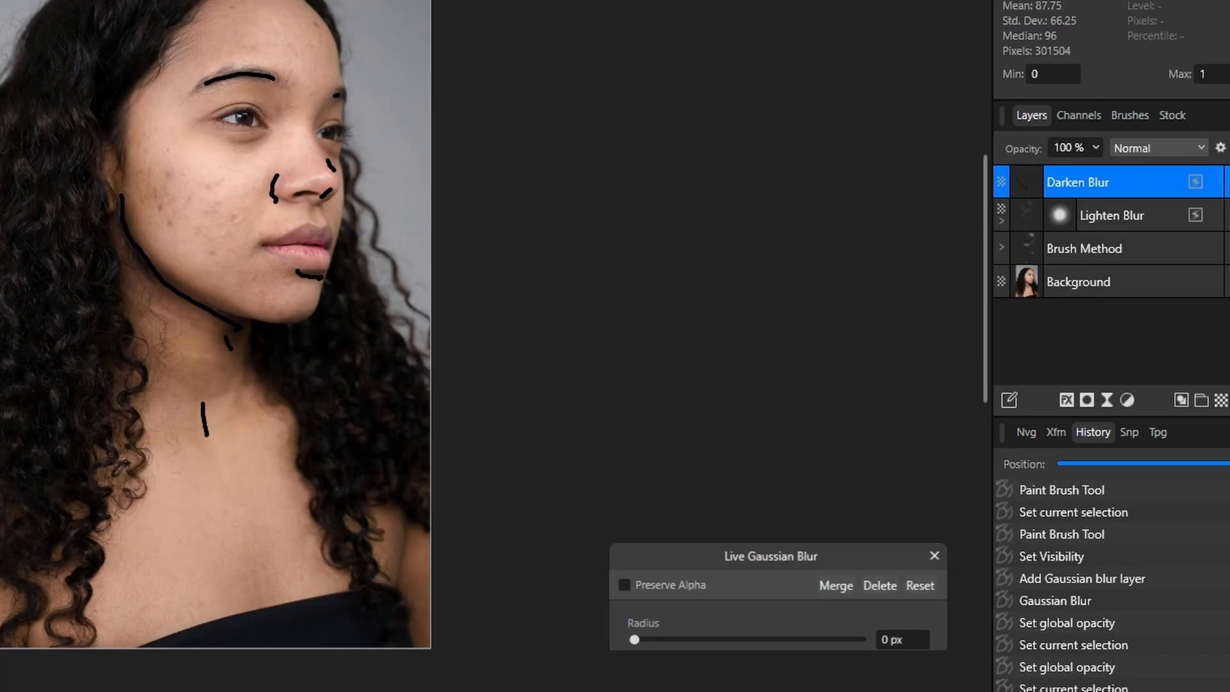
left_click_drag(632, 641, 852, 640)
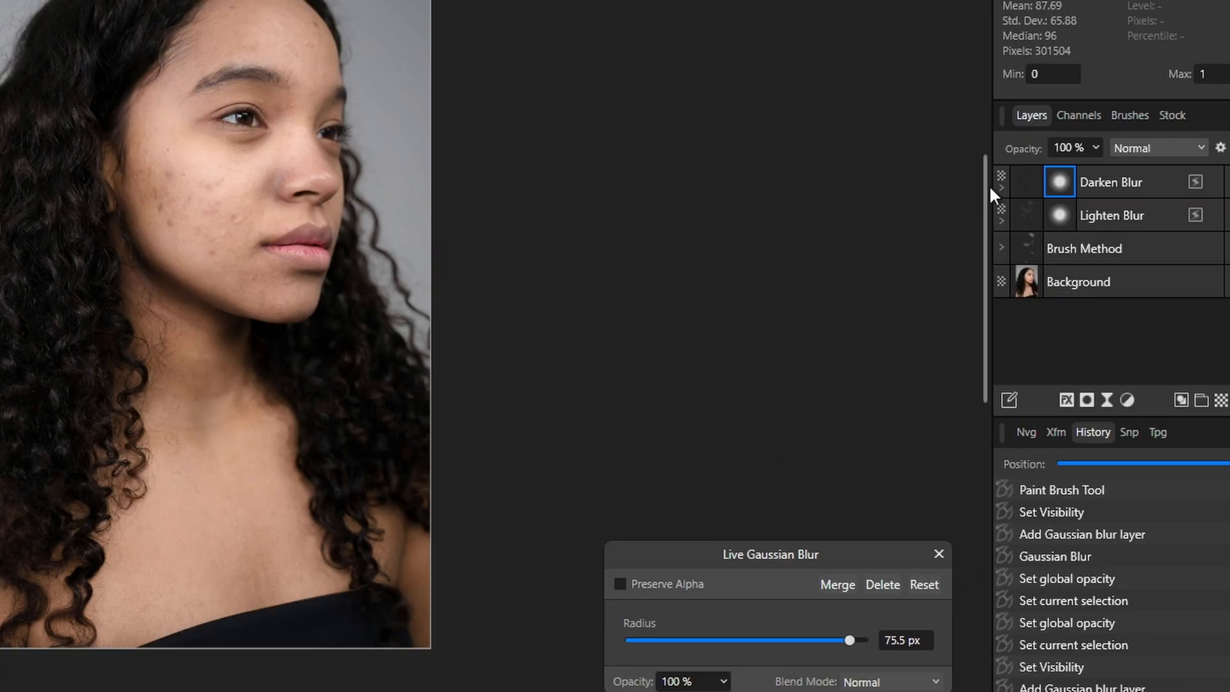
Step: Set the opacity of the Darken Blur layer to 50%
left_click(1096, 147)
left_click_drag(1089, 172, 1014, 179)
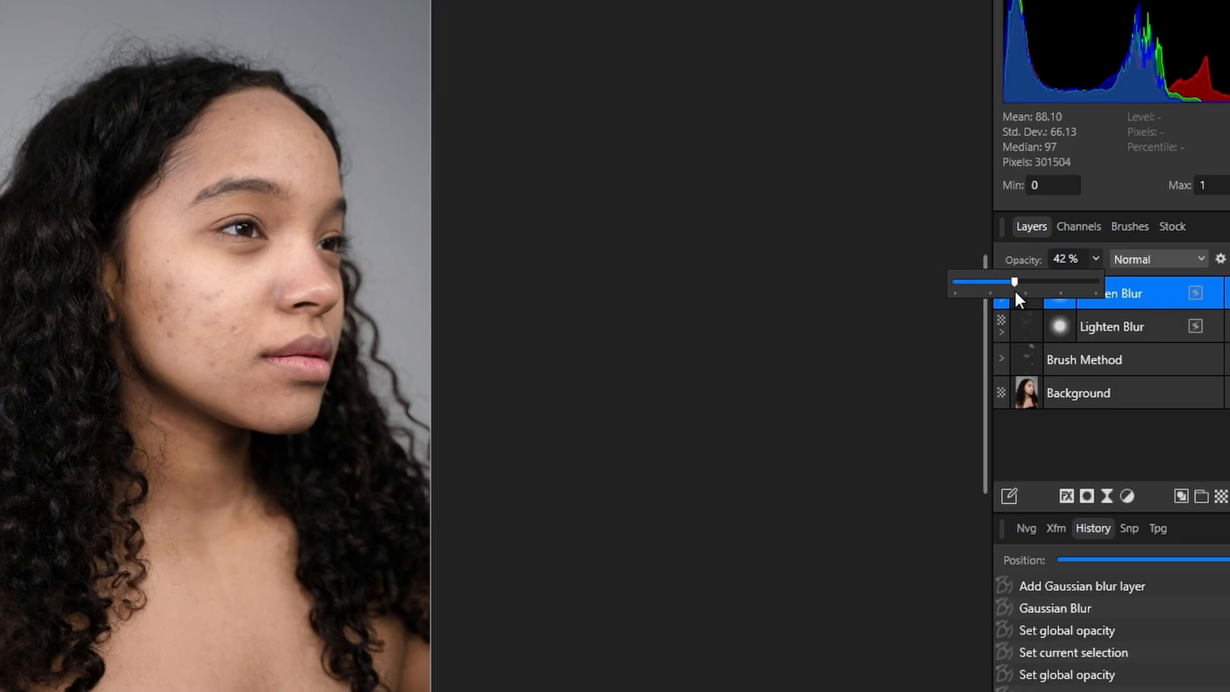
left_click_drag(1024, 290, 1024, 290)
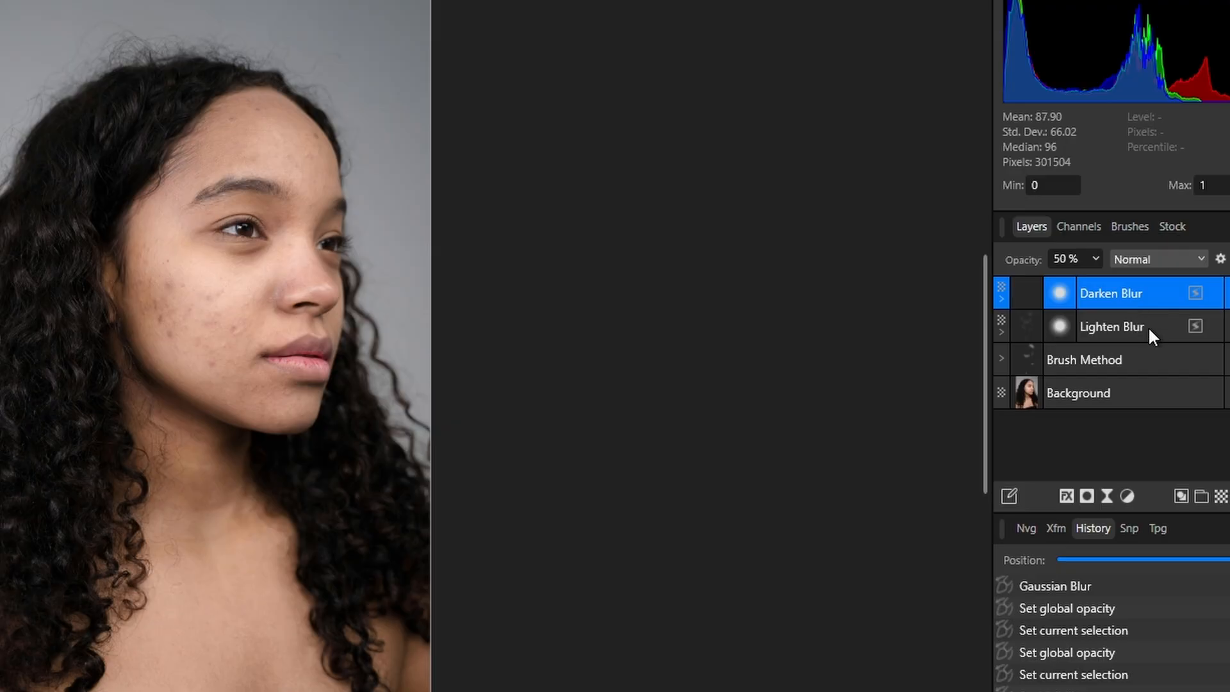
Step: Group the Darken Blur and Lighten Blur layers and name the group Blur Method
left_click(1165, 328, "shift")
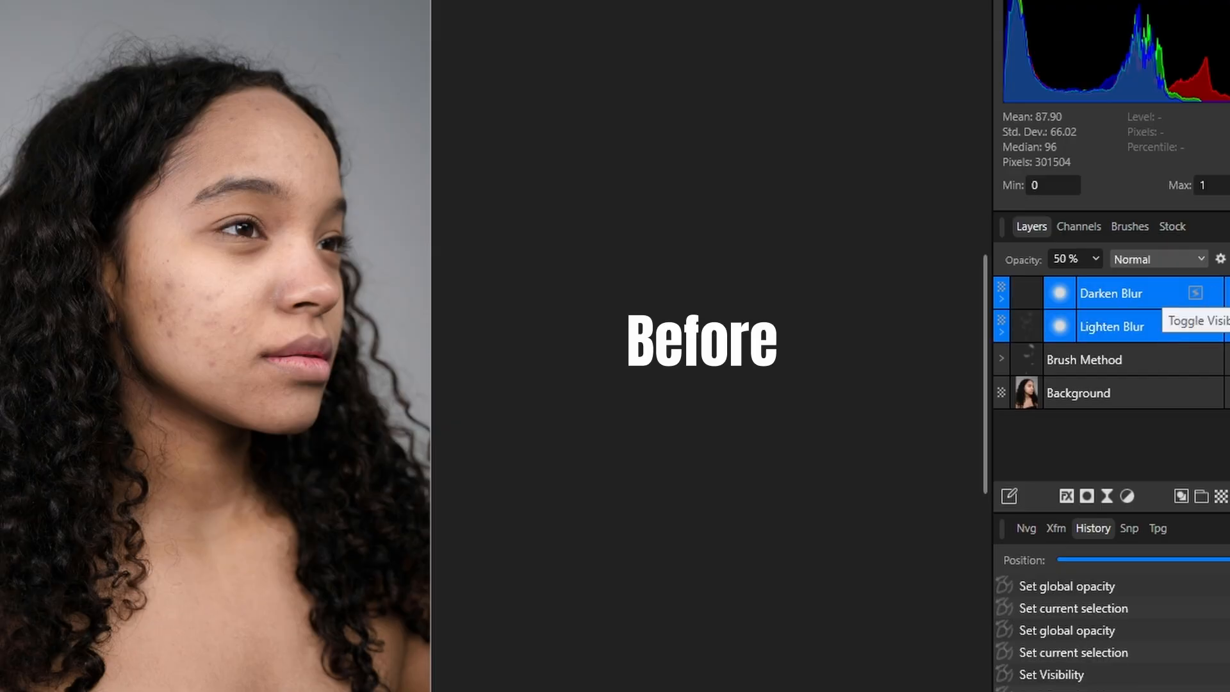
left_click(1229, 293)
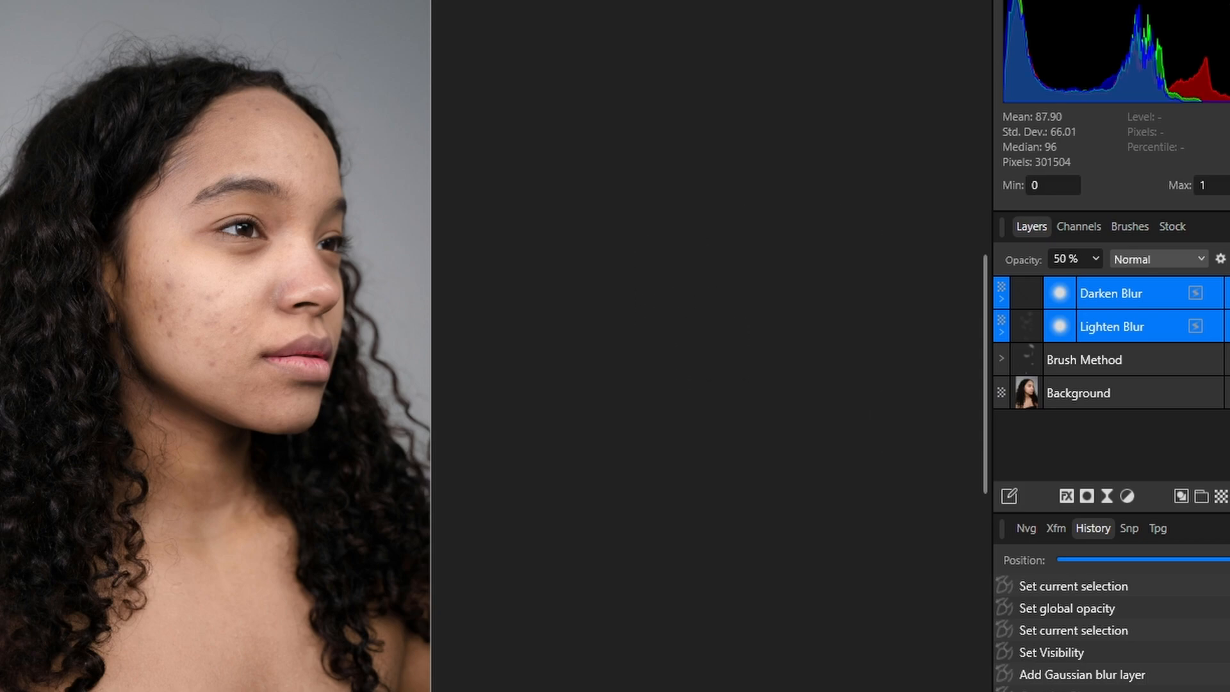
key("ctrl+g")
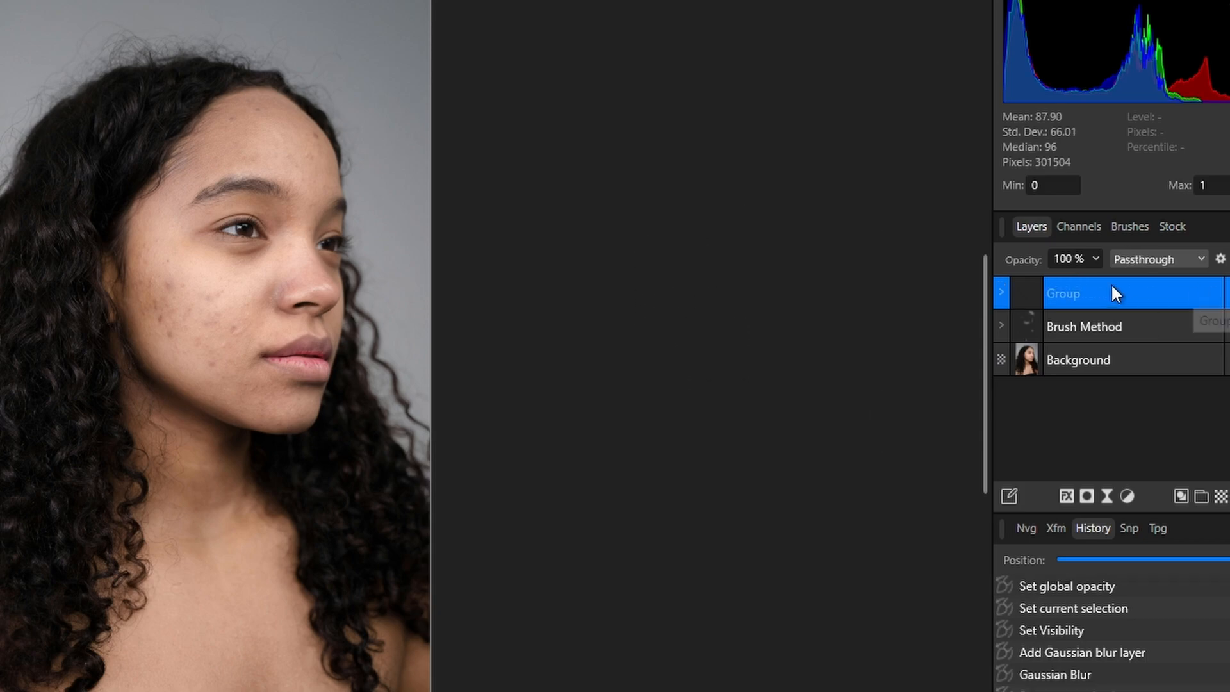
double_click(1060, 293)
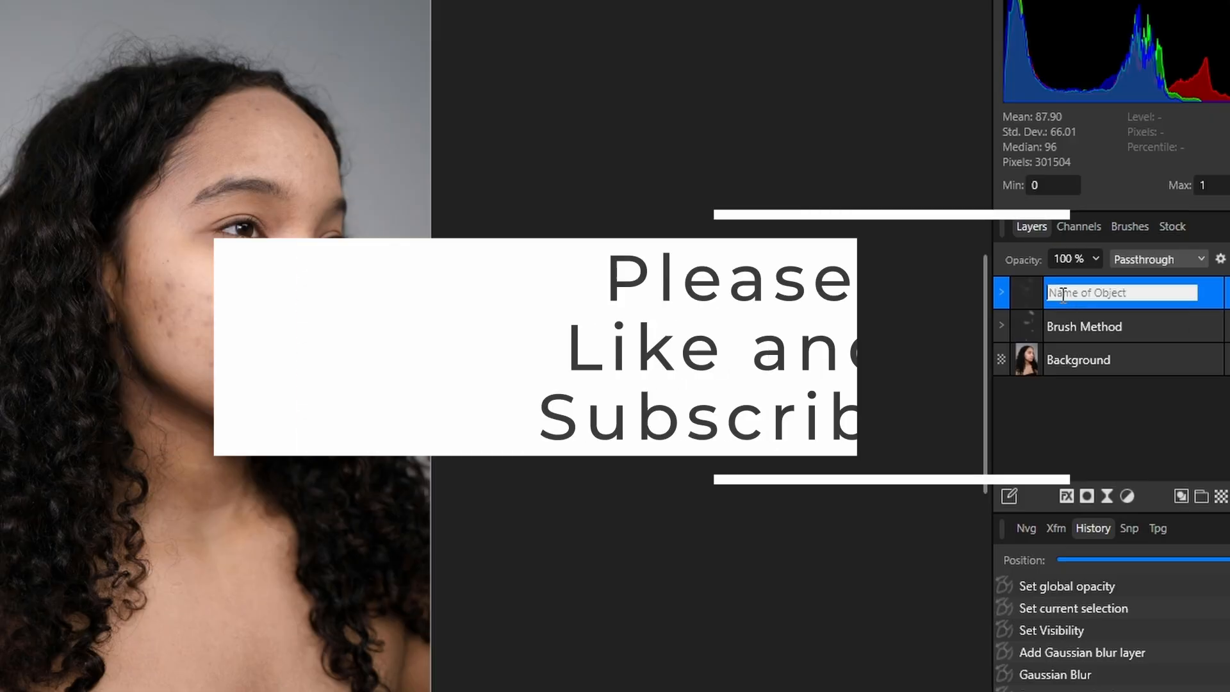
type("B")
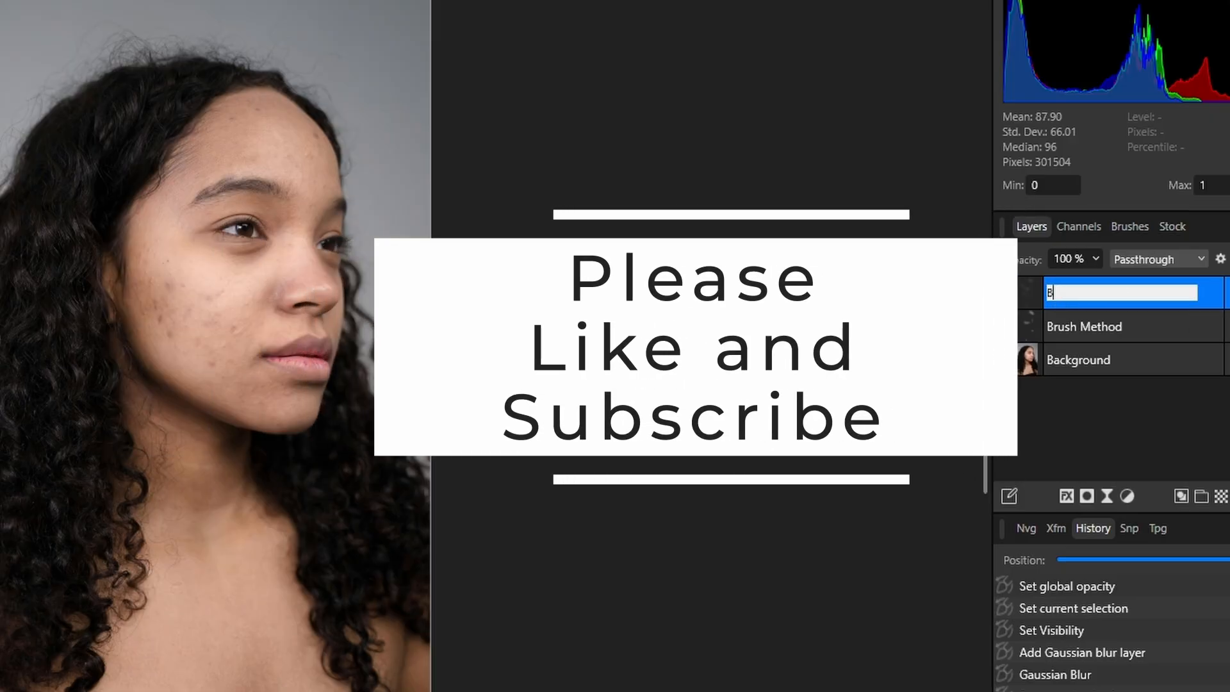
type("lur Method")
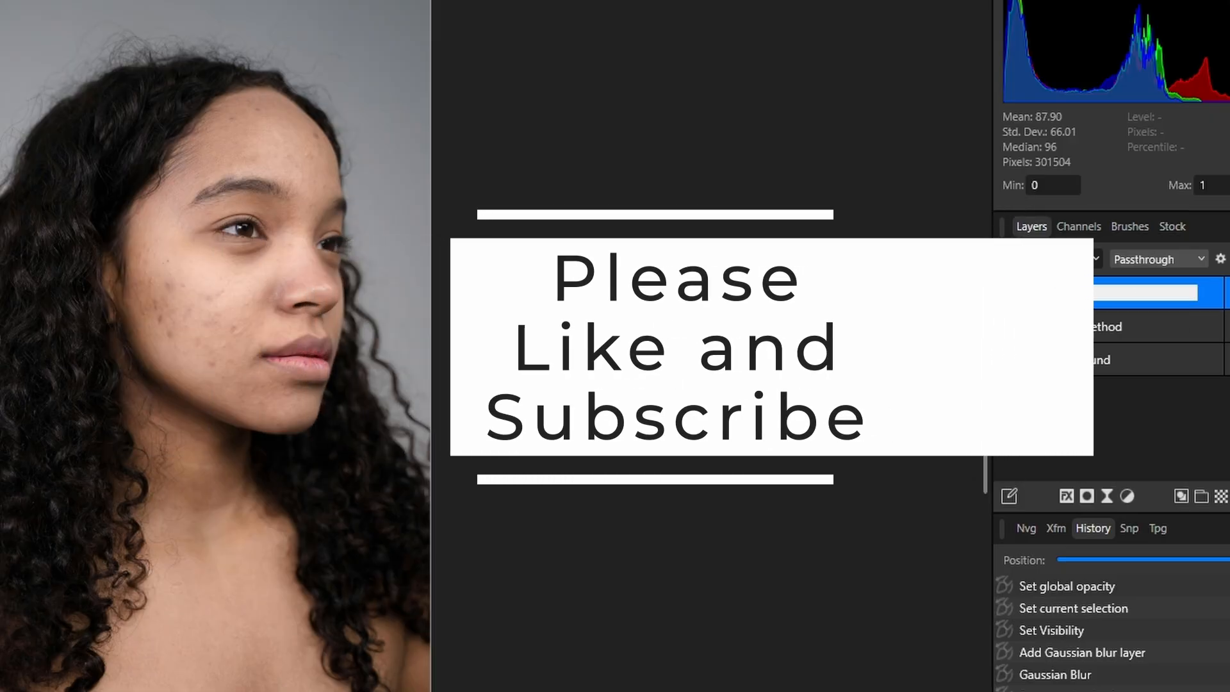
key("Return")
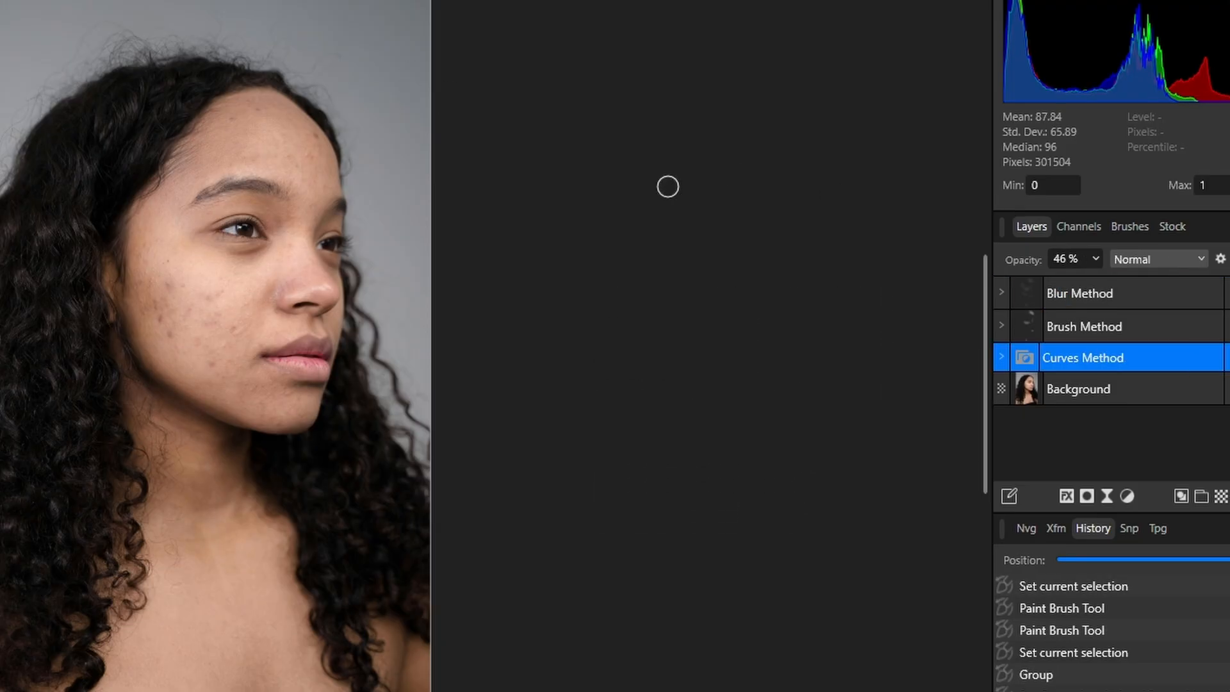
Step: Add a new fill layer with no layer selected and move it below the Background layer
left_click(1071, 423)
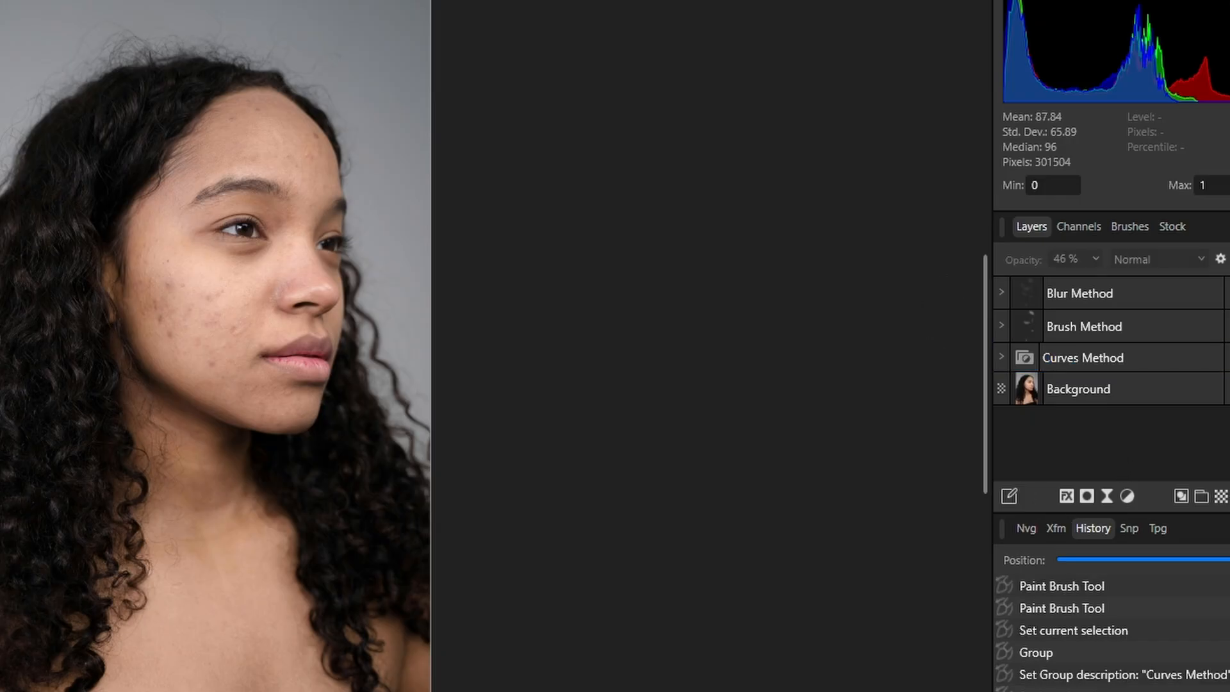
left_click(0, 0)
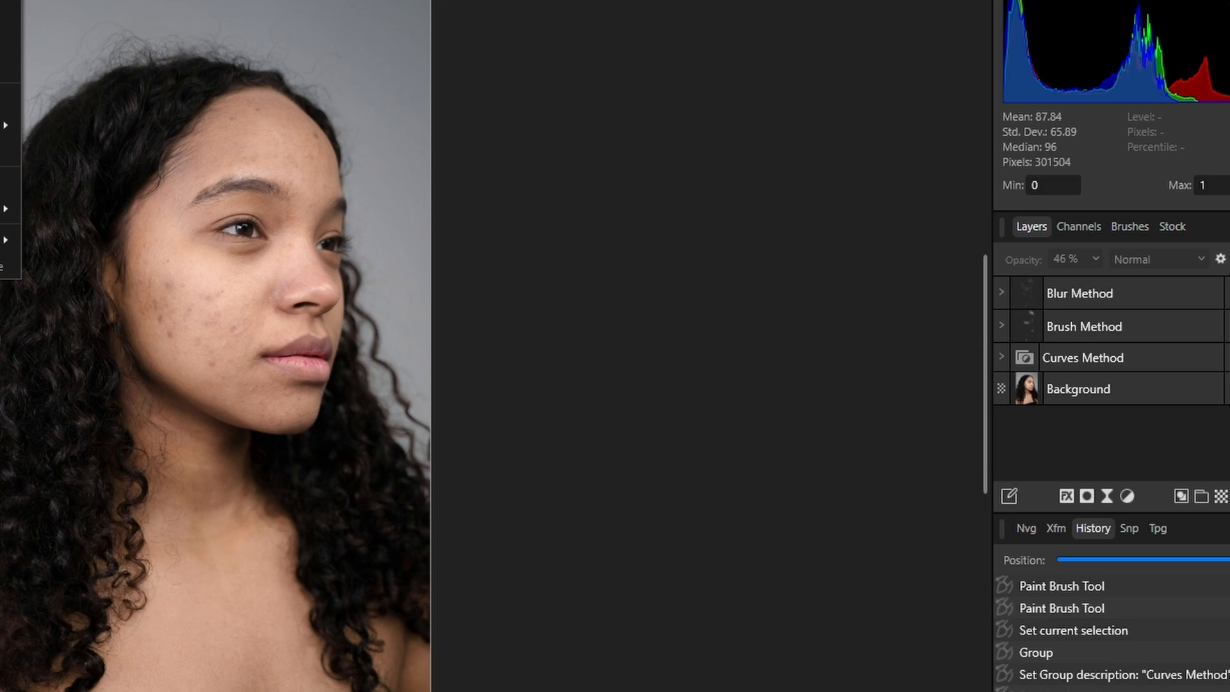
left_click(6, 16)
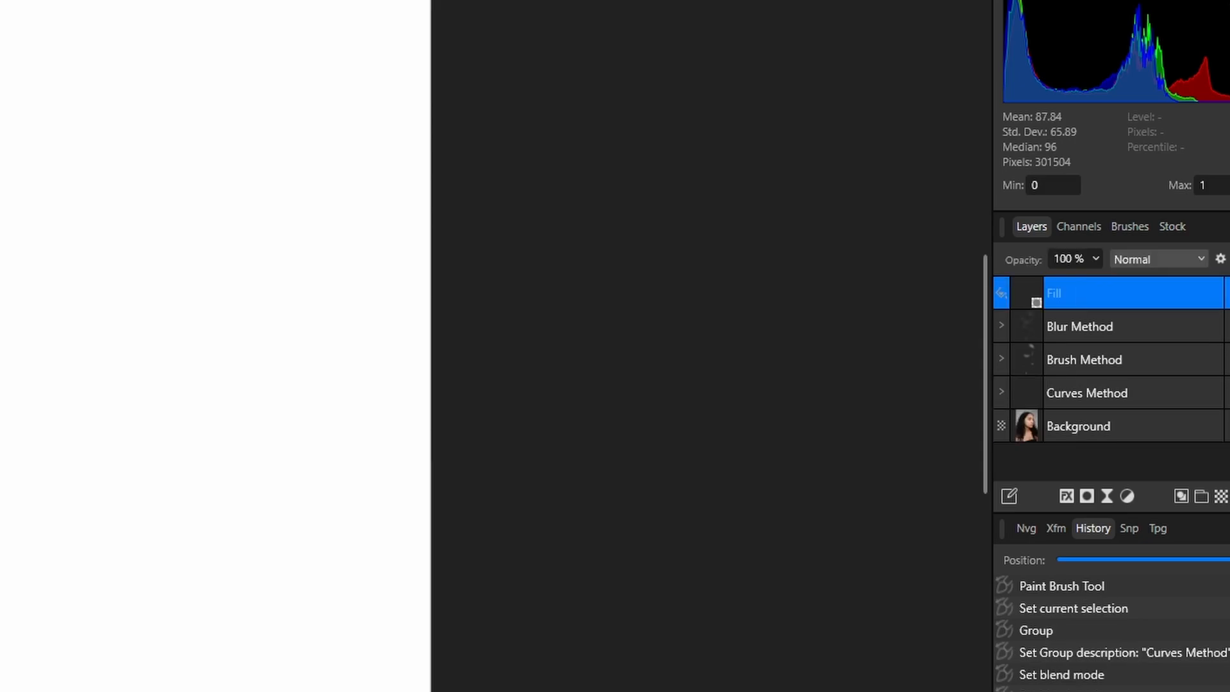
left_click_drag(1132, 287, 1138, 458)
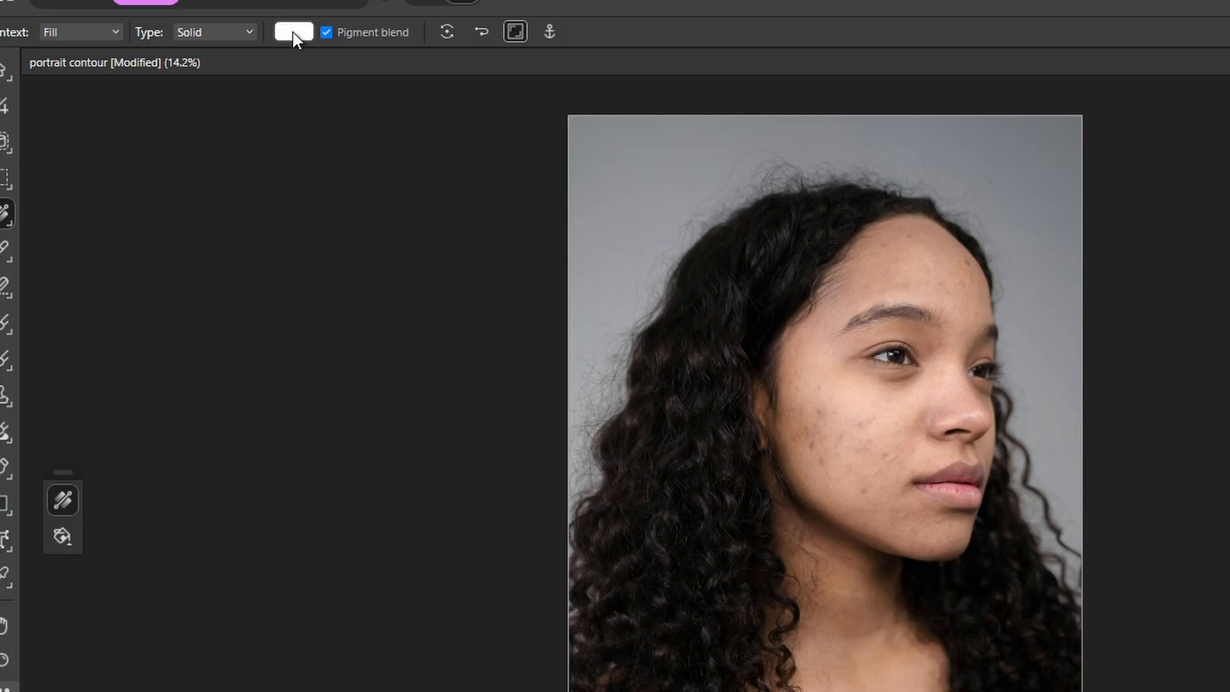
Step: Set the fill layer's colour to a grey value of 50
left_click(293, 32)
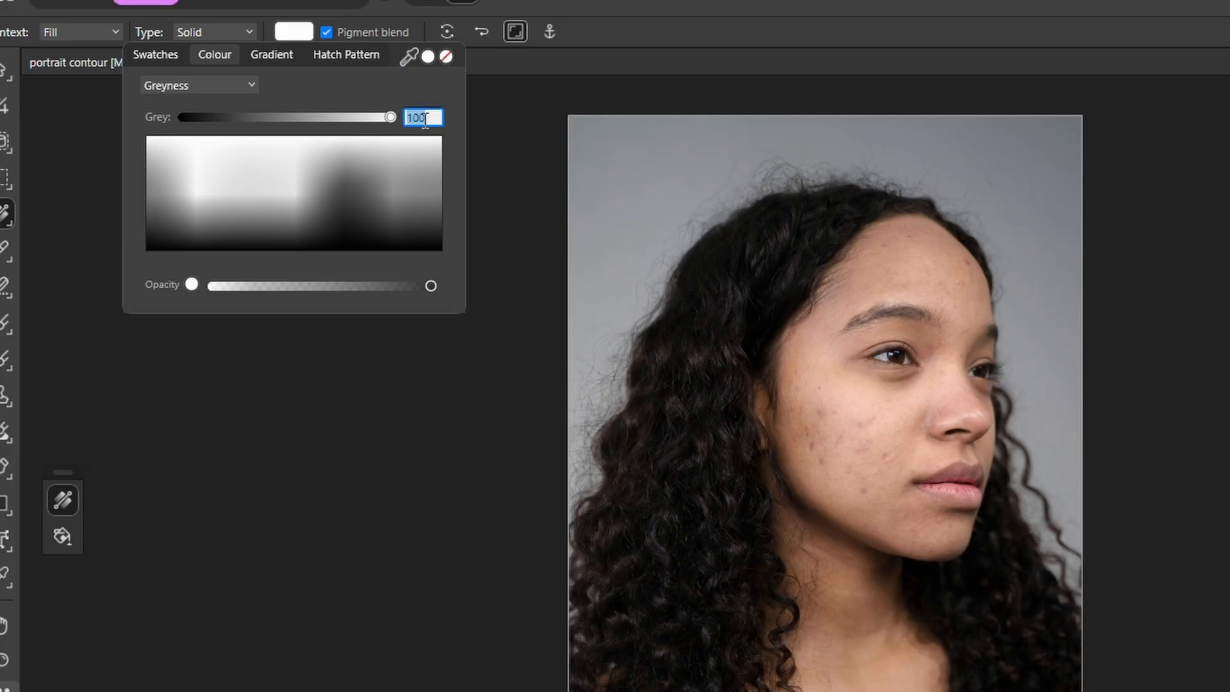
type("50")
key("Return")
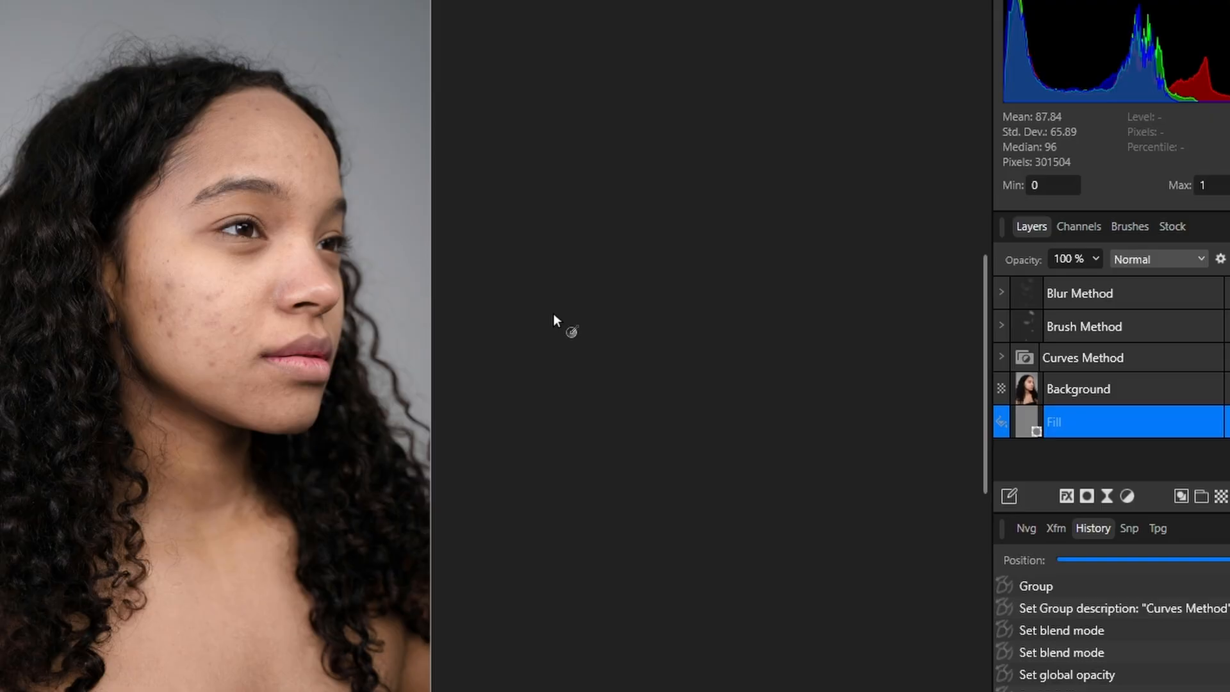
Step: Hide the Background layer to examine the contouring groups' strokes over the grey fill, and show the Background again
left_click(1221, 421)
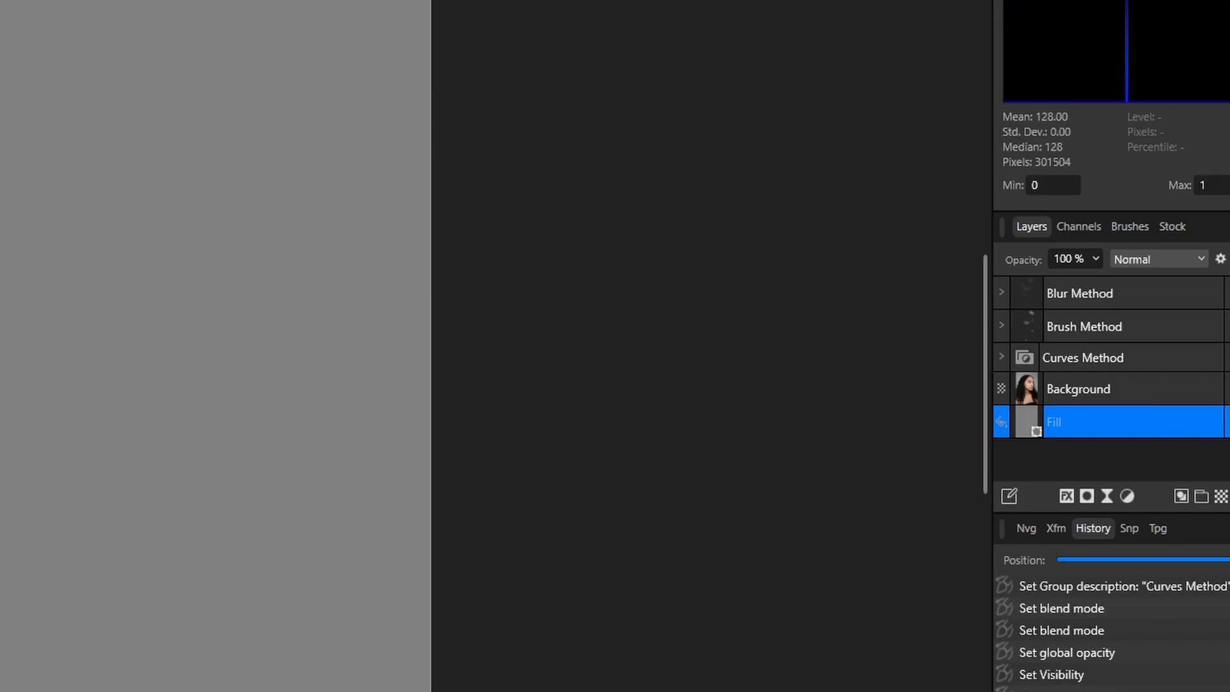
left_click(1221, 326)
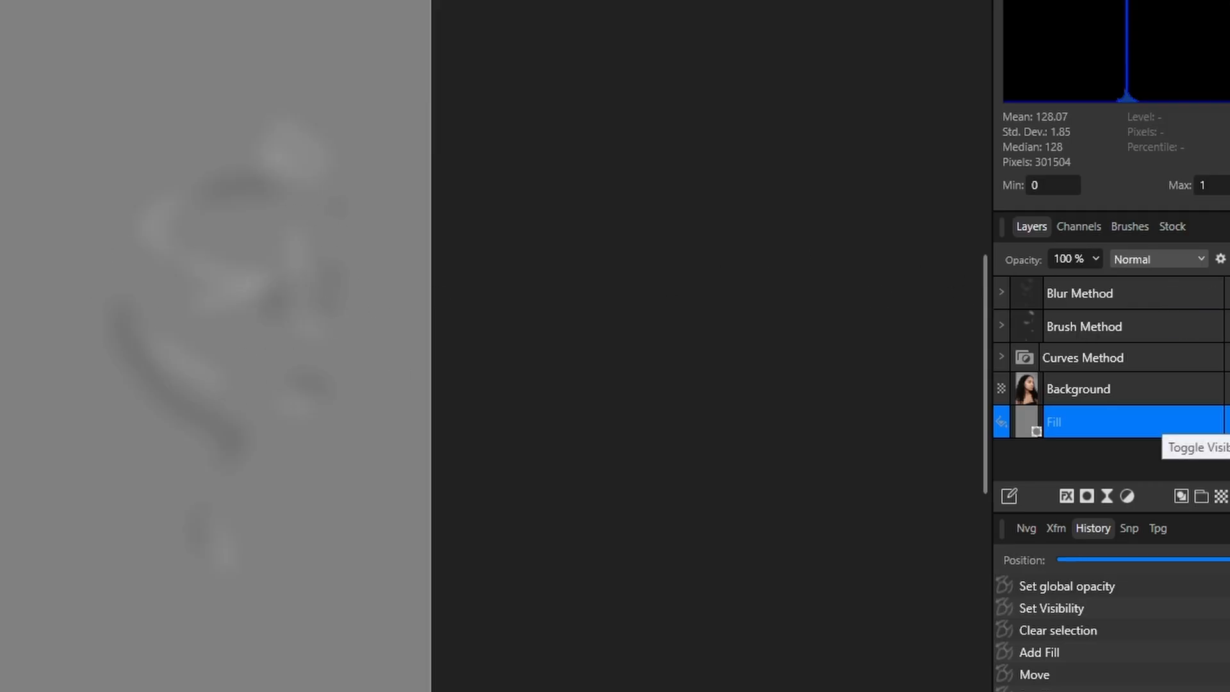
left_click(1229, 390)
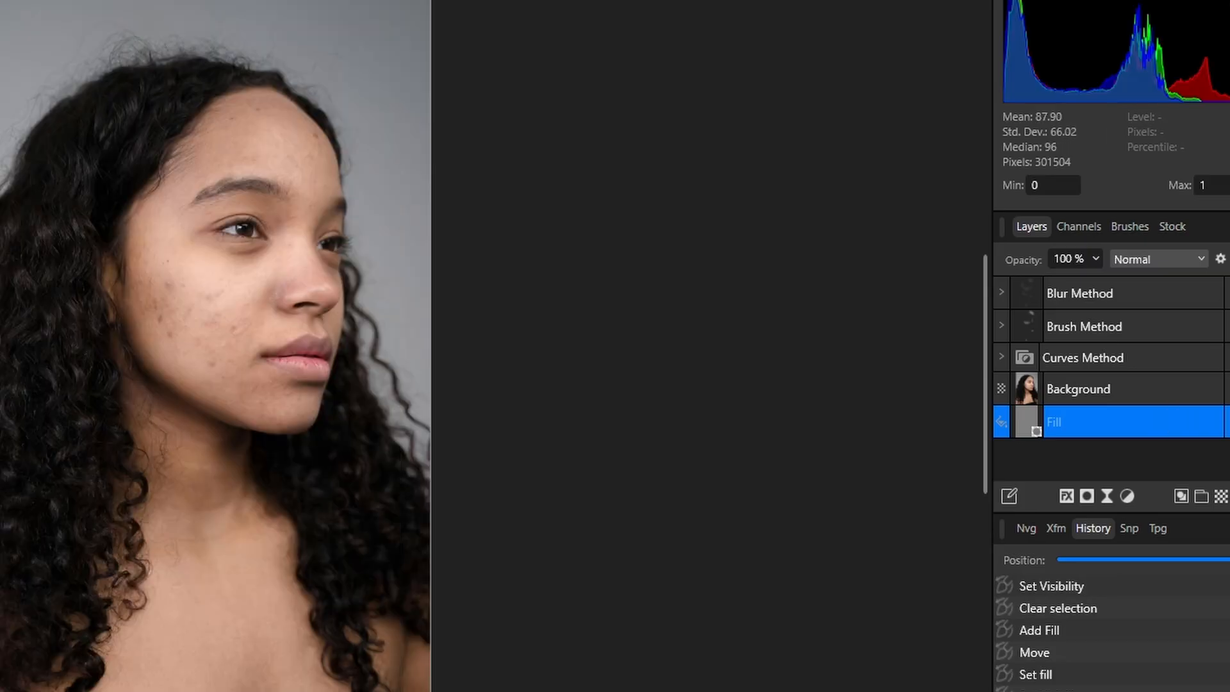